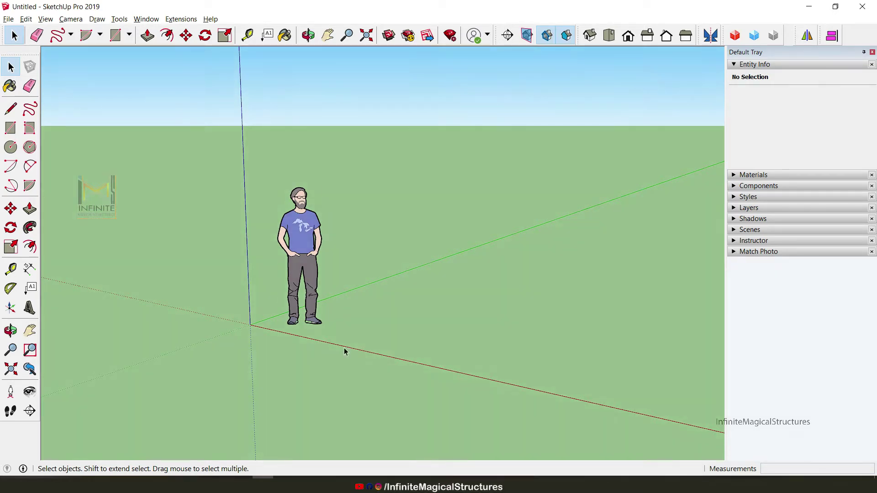
Select and delete the default person figure from the new model.
key("ctrl+a")
key("Delete")
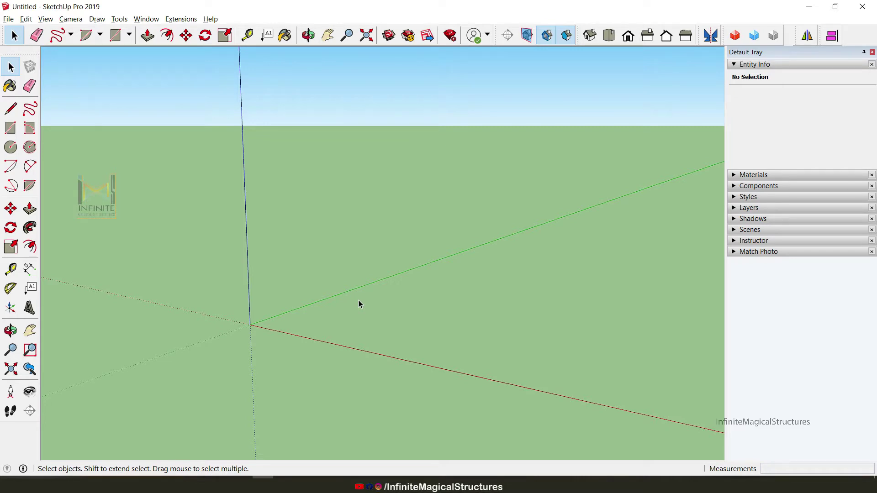
Draw a 2.50 m by 3.23 m rectangle flat on the ground plane.
left_click(11, 128)
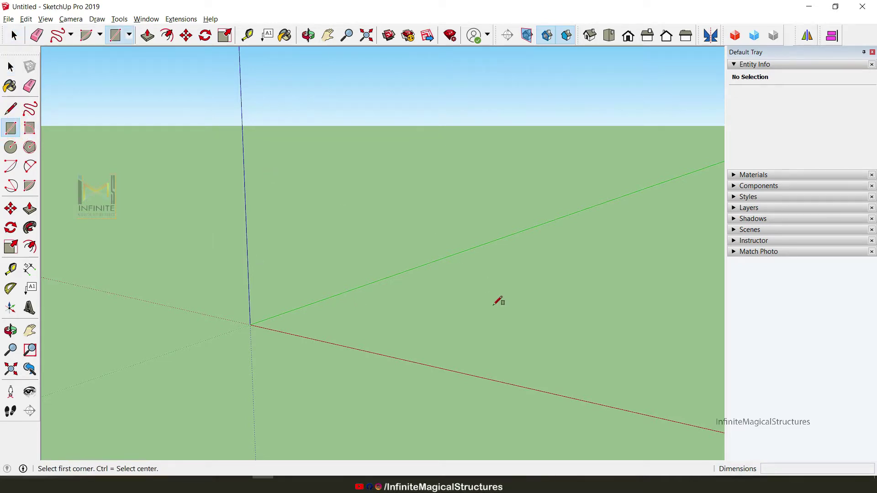
left_click(386, 317)
key("Escape")
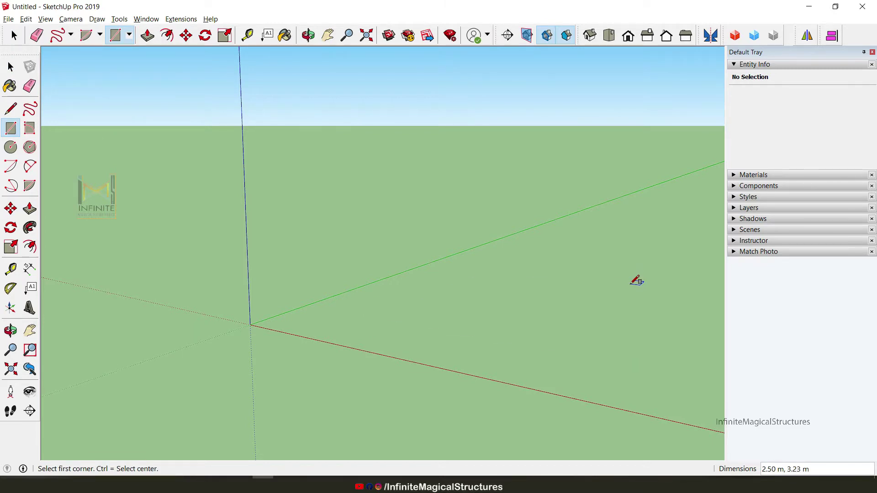
key("ctrl+y")
key("space")
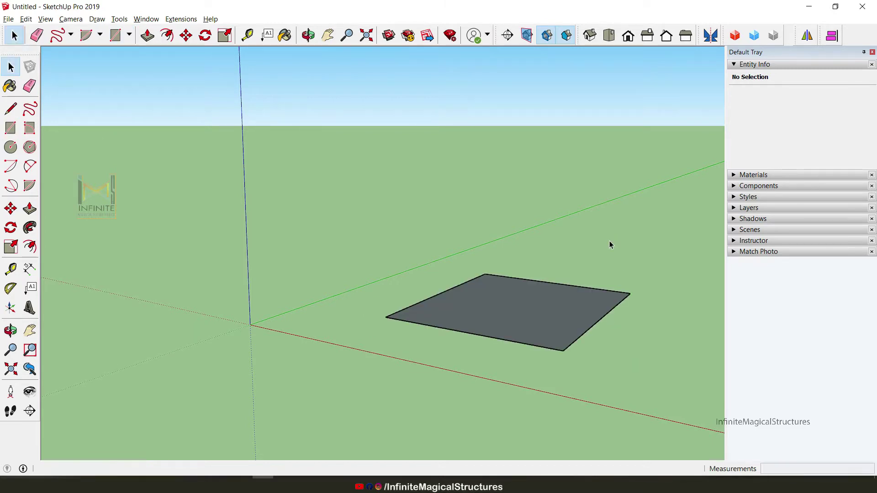
Stretch the rectangle by moving its front edge outward.
left_click(11, 209)
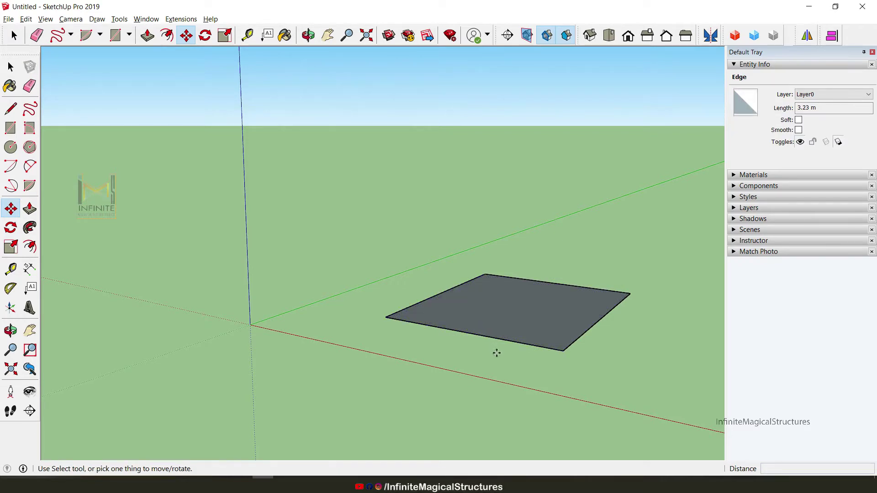
left_click(466, 336)
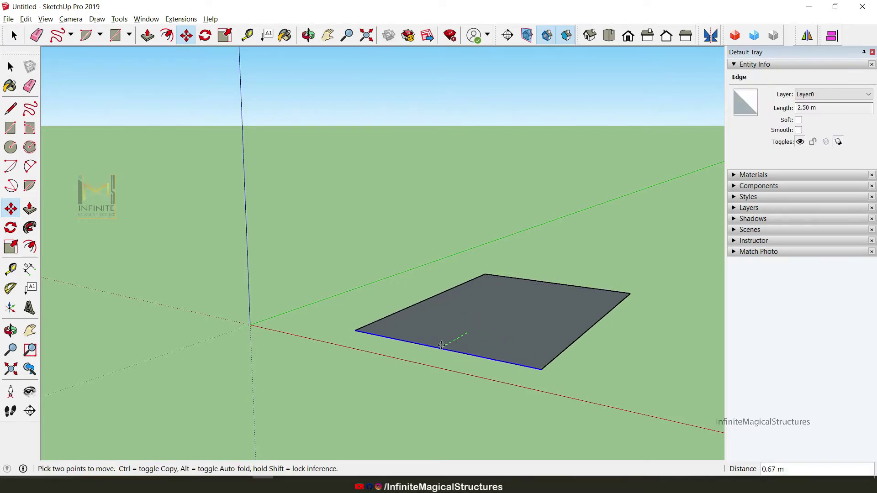
left_click(441, 345)
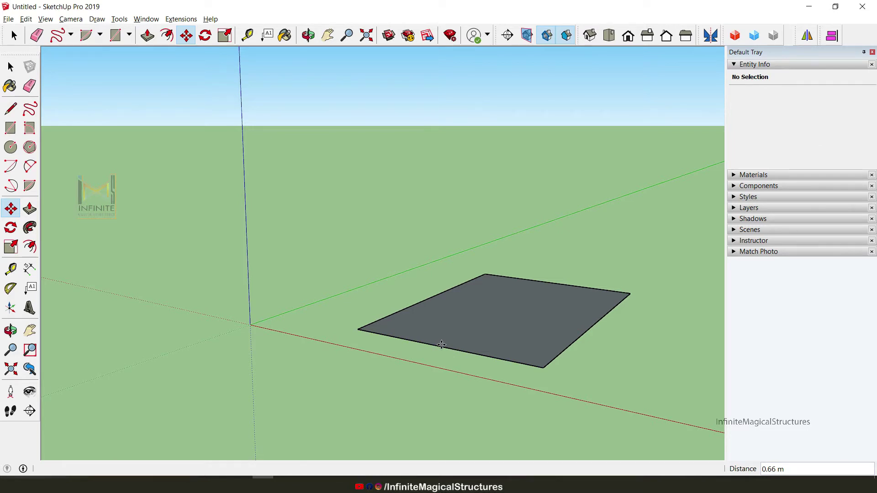
Move the whole rectangle about 2.17 m along the green axis.
left_click(11, 67)
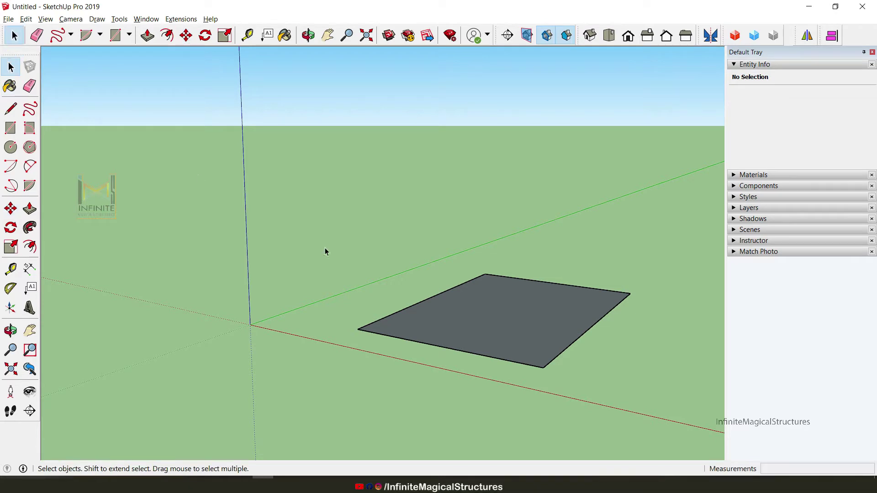
left_click_drag(289, 185, 663, 474)
key("m")
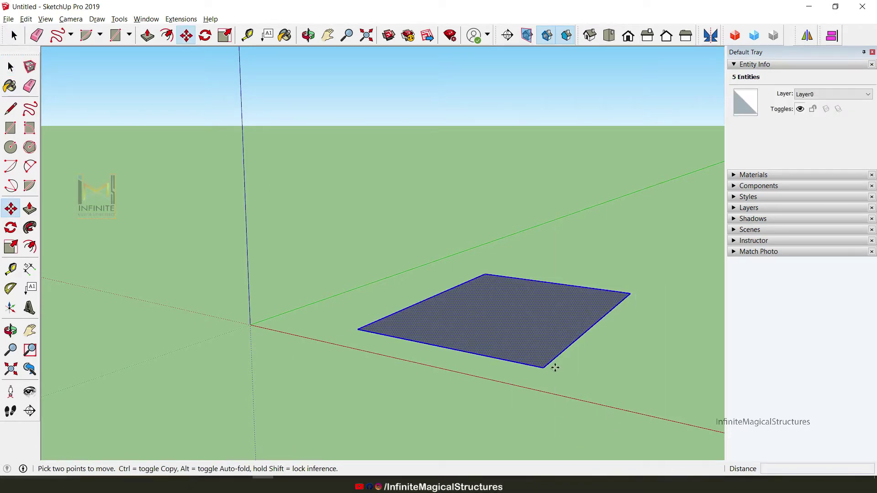
left_click(544, 367)
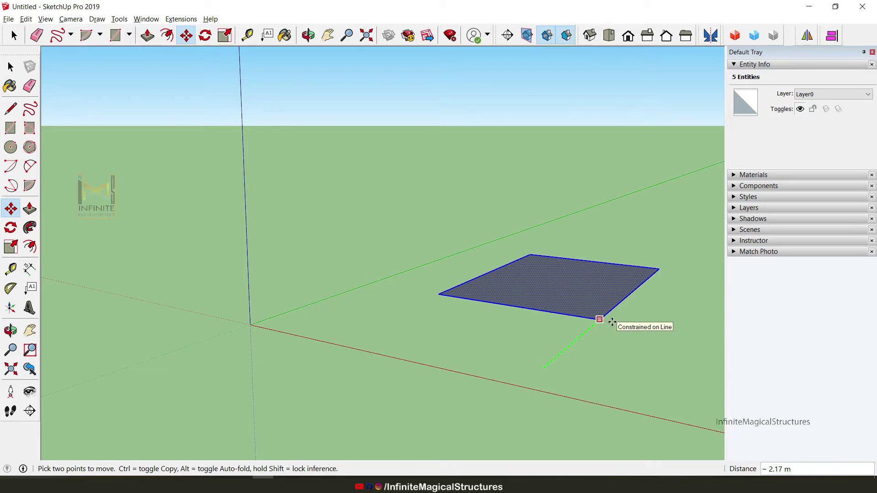
left_click(612, 322)
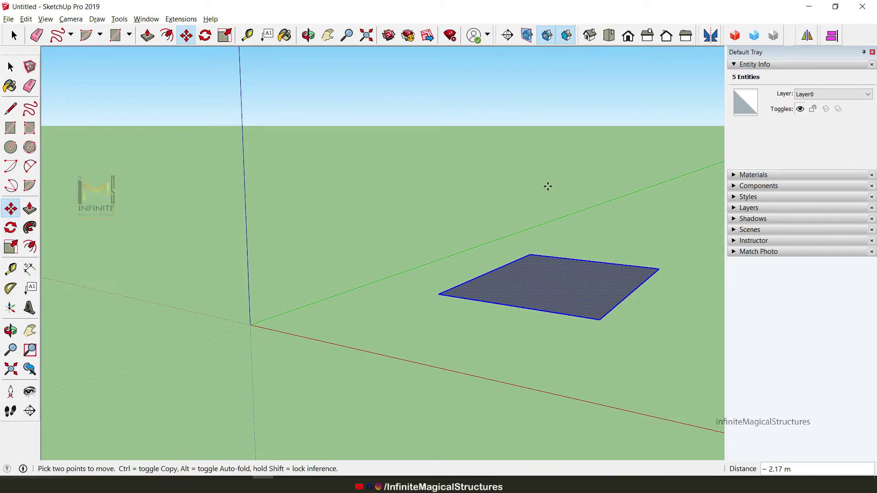
mouse_move(548, 186)
middle_mouse_down()
mouse_move(571, 215)
mouse_move(582, 268)
mouse_move(632, 320)
mouse_move(598, 319)
middle_mouse_up()
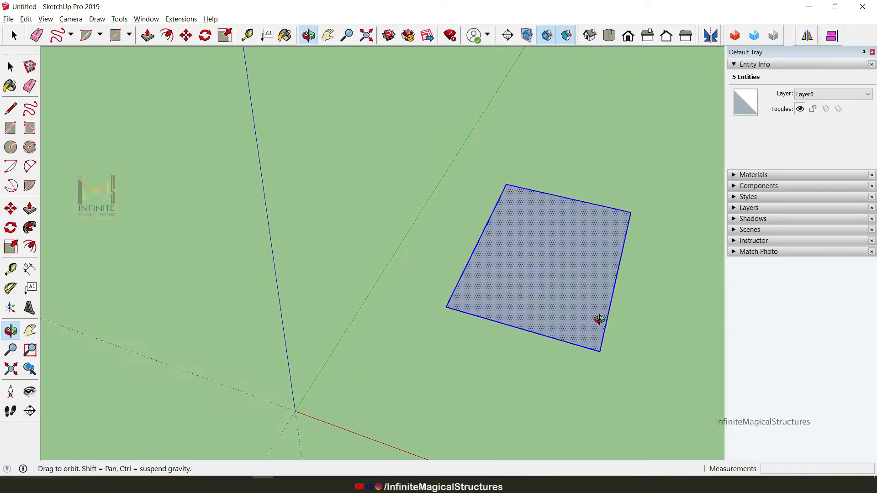
In Top view, rotate the rectangle 90° about its bottom-left corner.
left_click(610, 37)
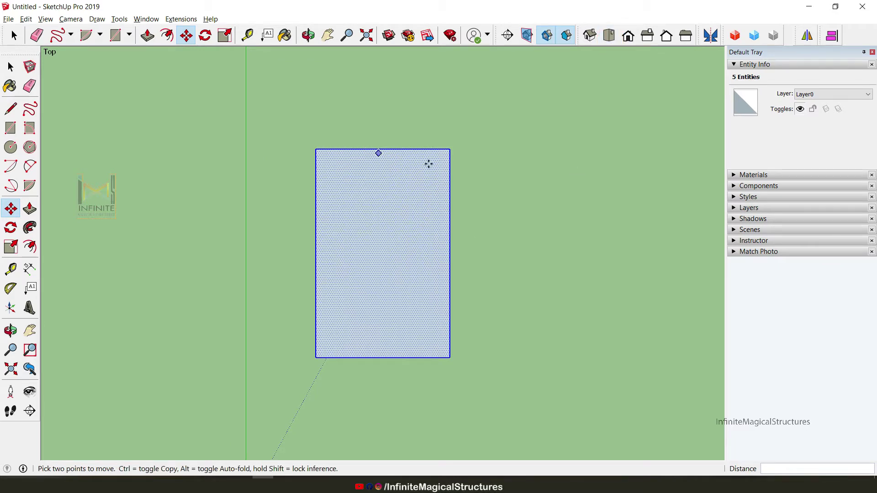
left_click(13, 231)
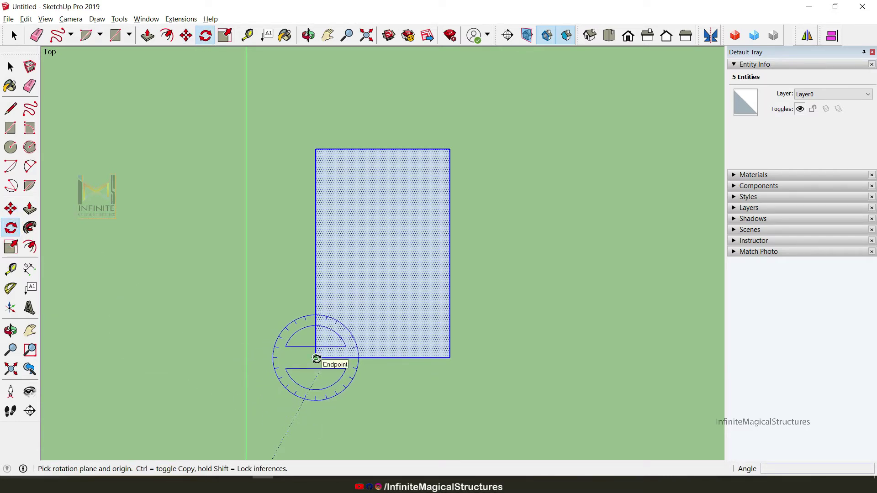
left_click(317, 358)
left_click(316, 359)
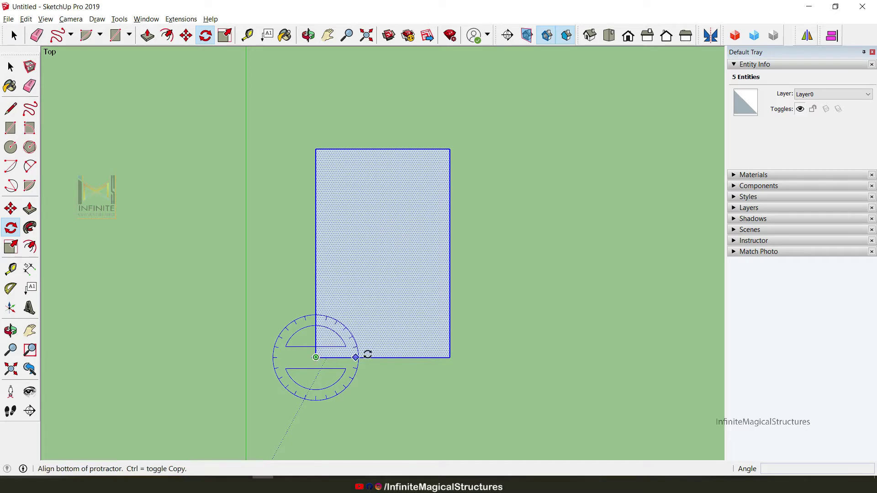
left_click(450, 357)
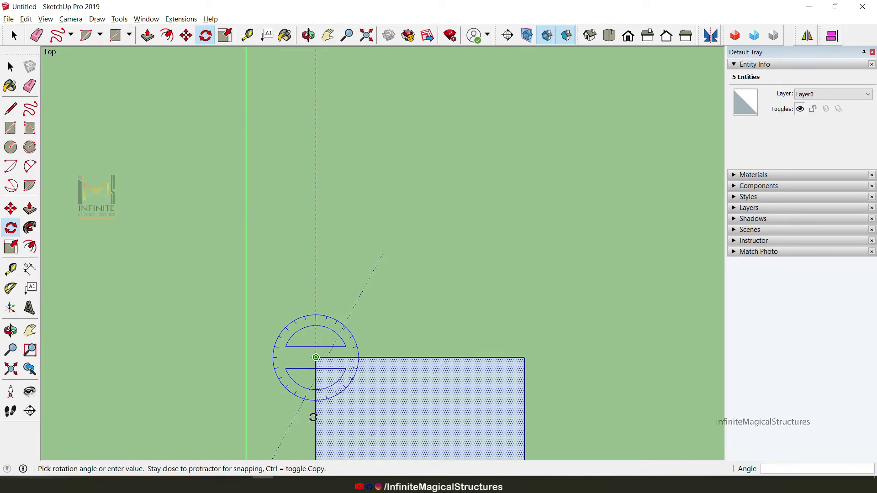
scroll(313, 417, "down", 2)
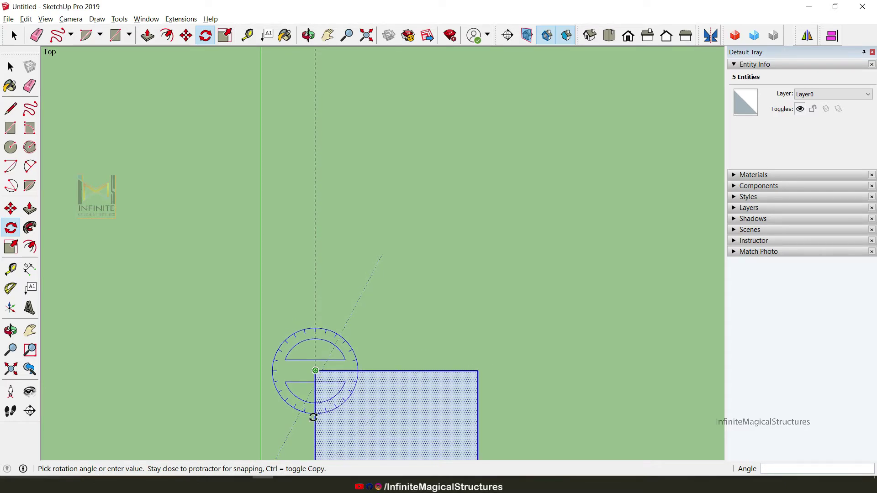
type("90")
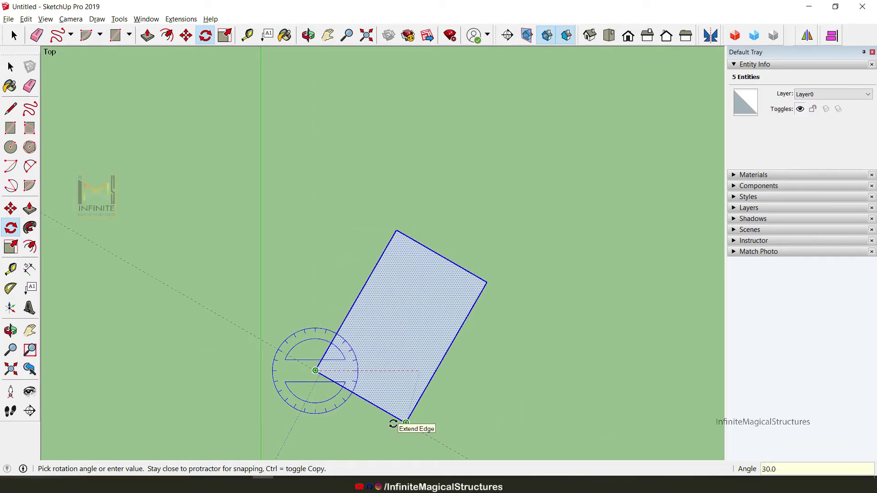
type("90")
key("Return")
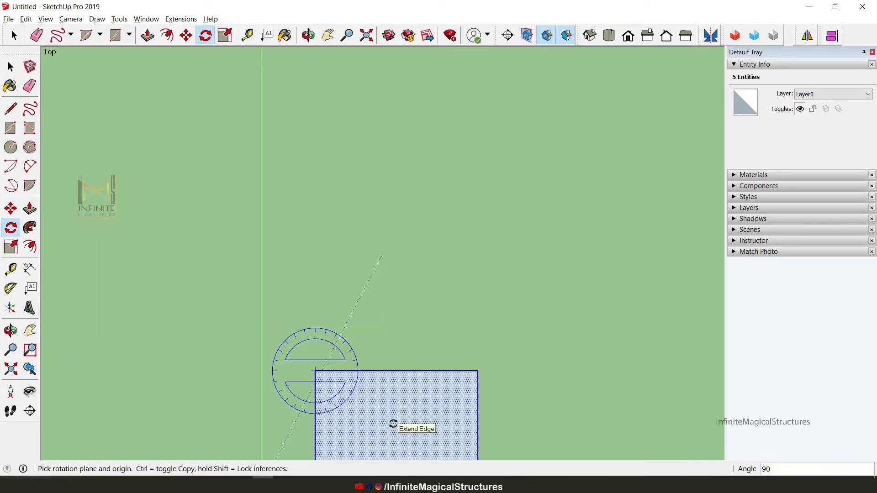
key("space")
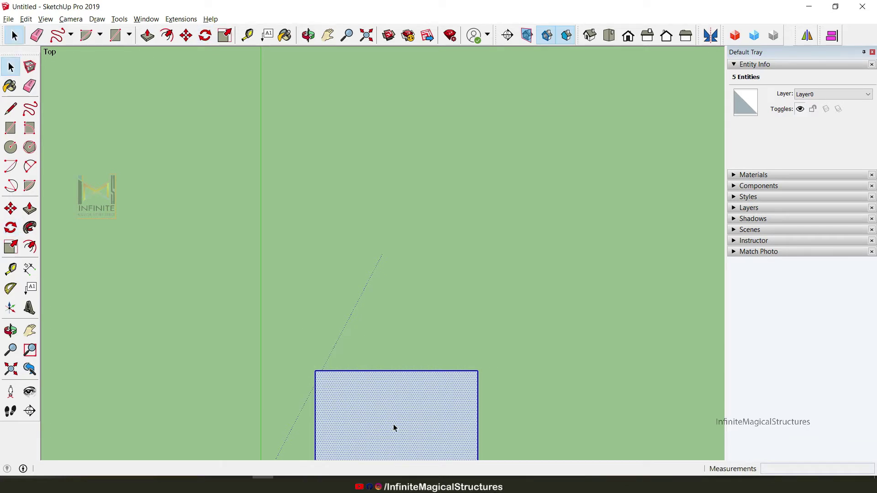
scroll(279, 296, "down", 2)
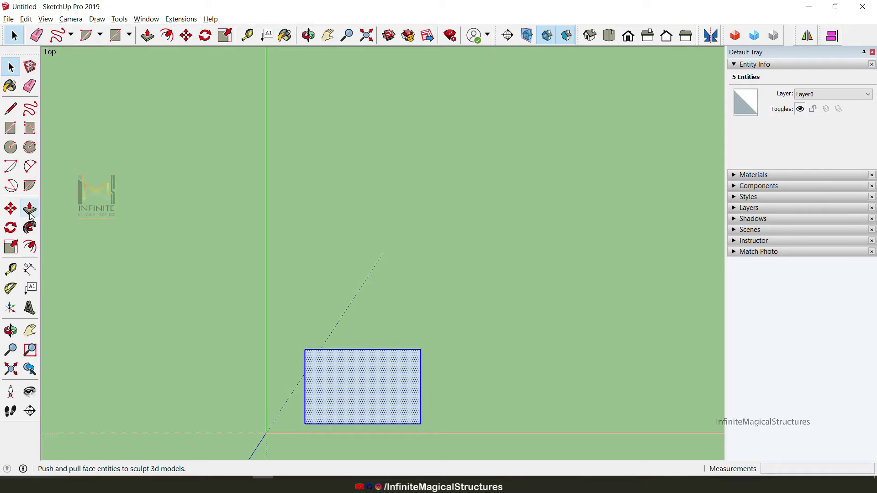
Push/pull the rectangle up 3 m into a solid box.
key("o")
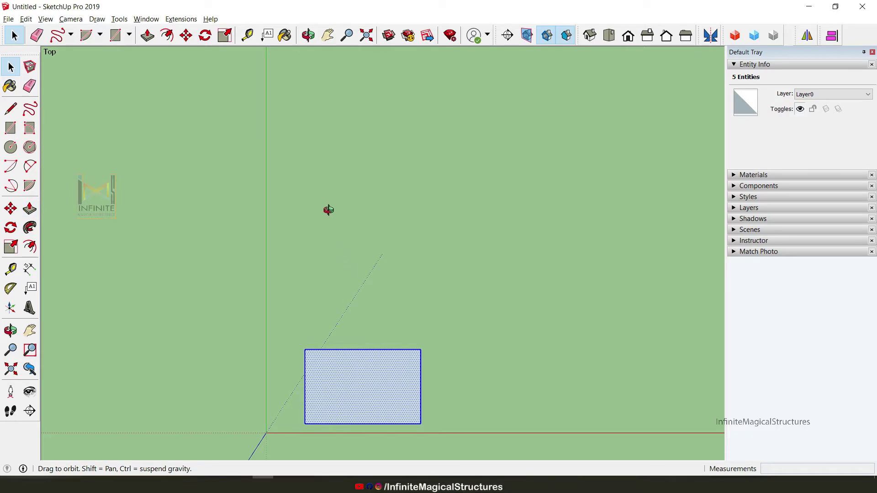
left_click_drag(327, 210, 209, 158)
key("space")
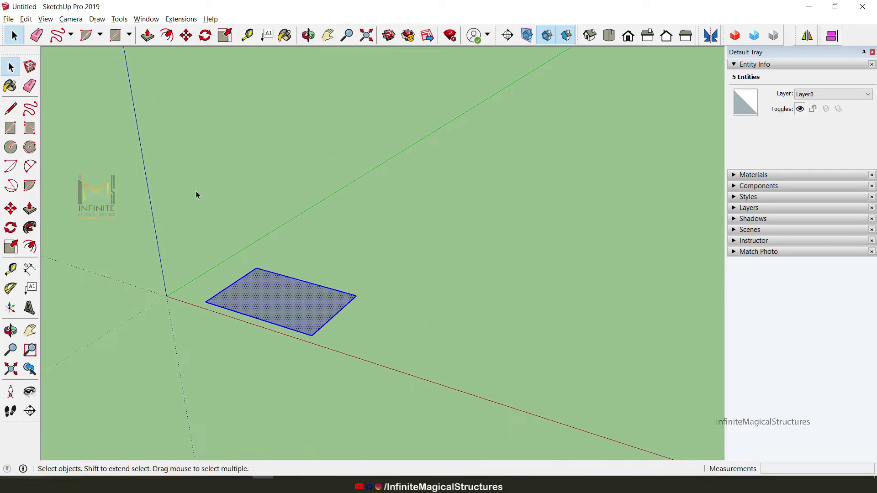
left_click(30, 210)
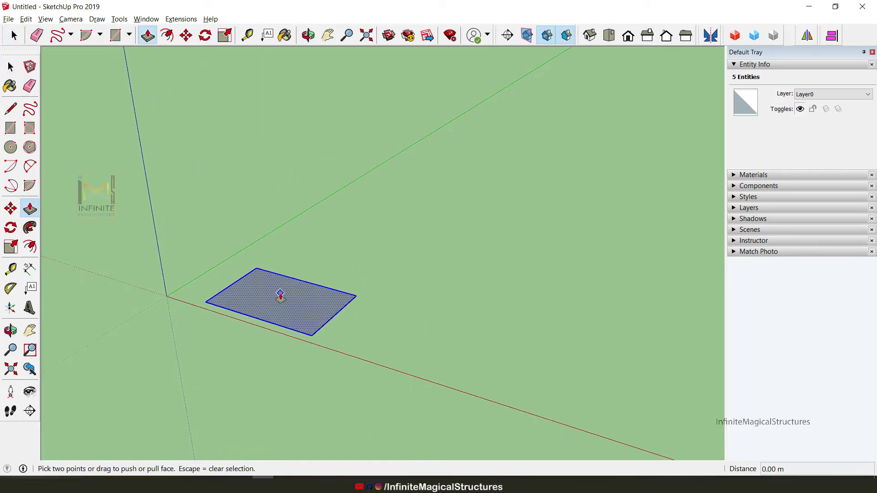
left_click_drag(280, 294, 278, 258)
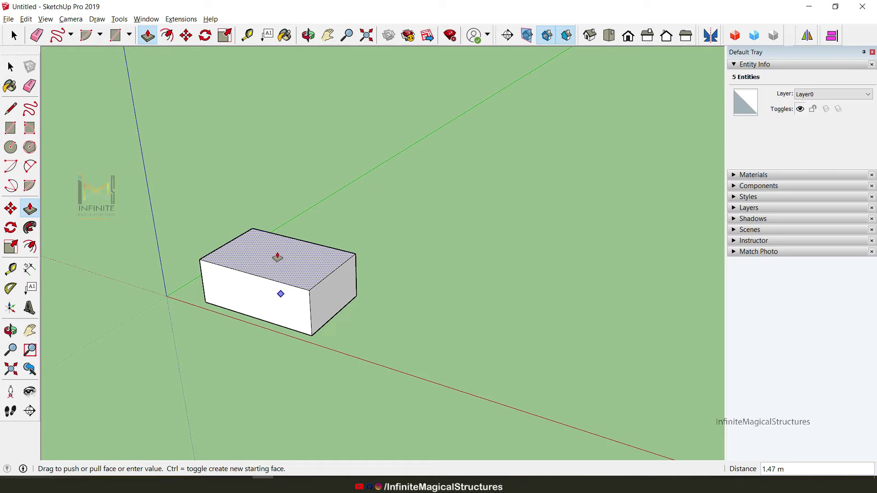
type("3")
key("Return")
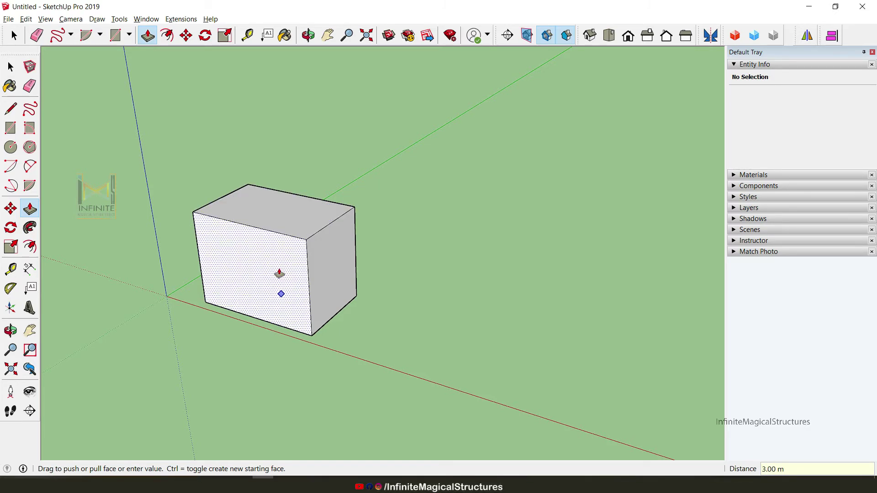
left_click(282, 211)
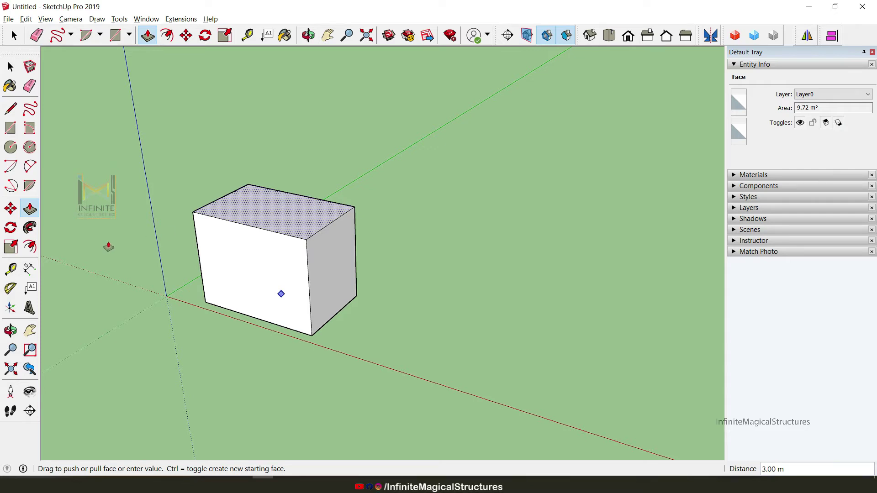
Offset the front, right side and top faces inward by 0.25.
left_click(30, 246)
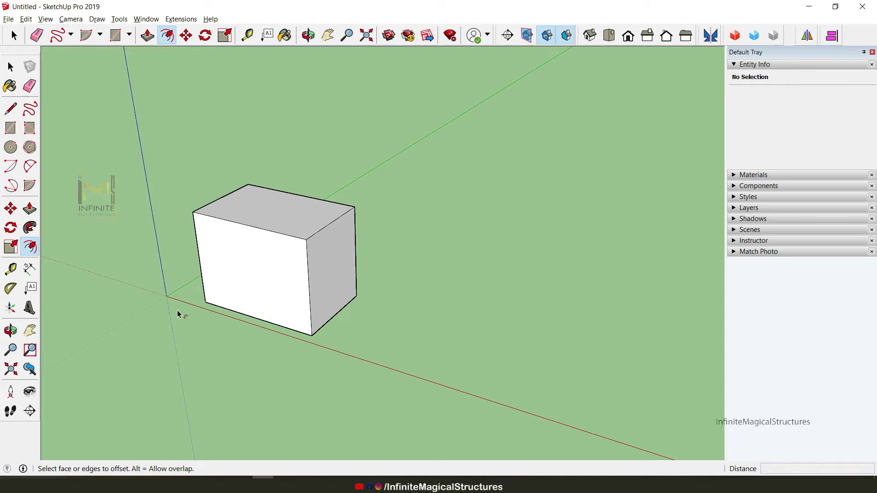
left_click(251, 268)
scroll(250, 270, "up", 2)
scroll(251, 269, "up", 2)
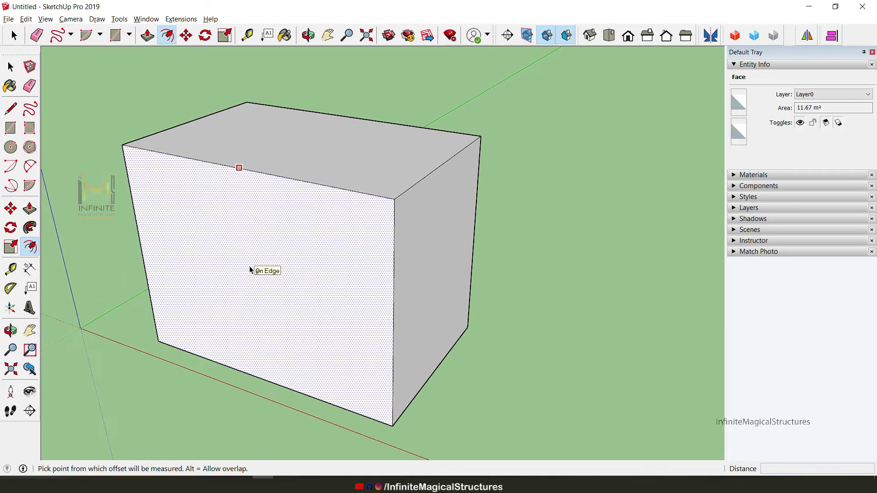
left_click(364, 219)
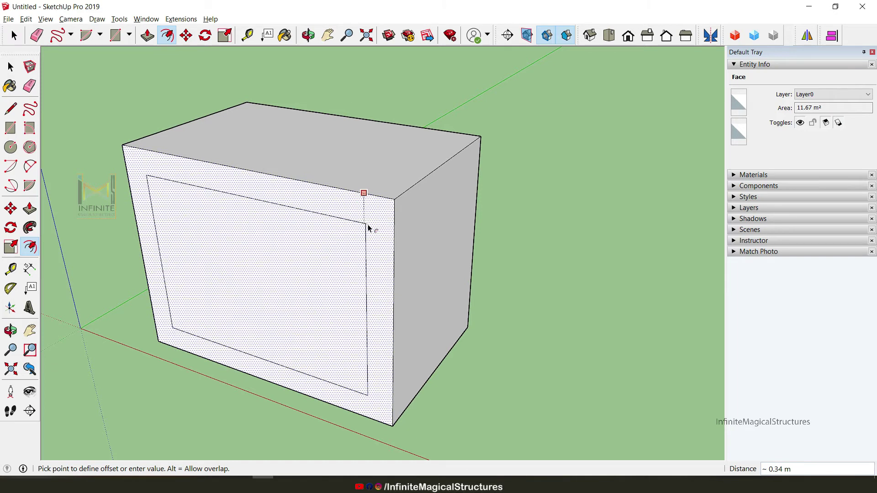
key("Return")
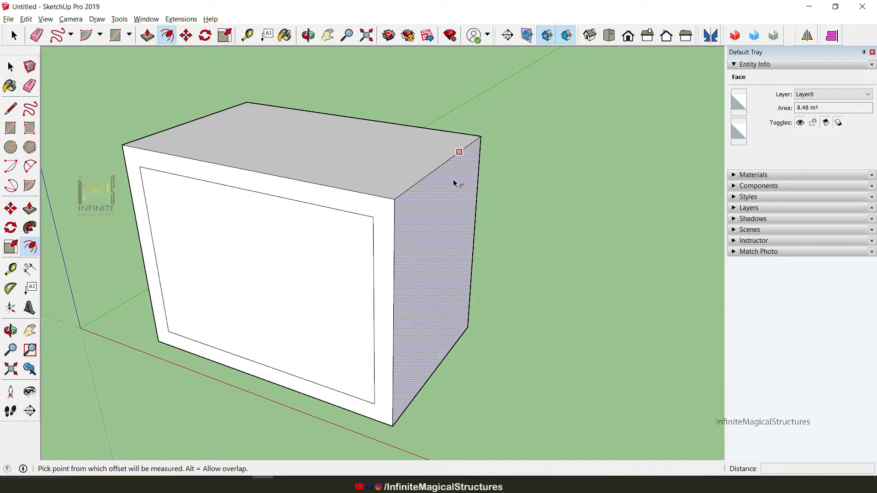
double_click(437, 283)
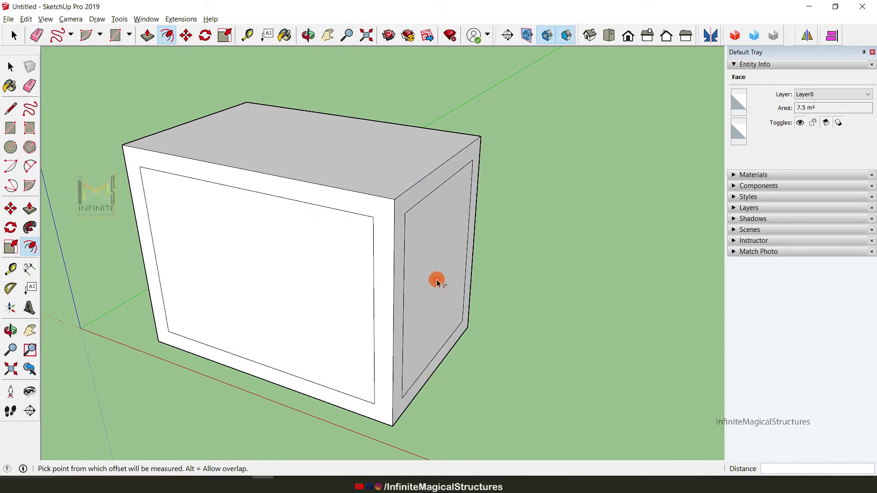
double_click(396, 170)
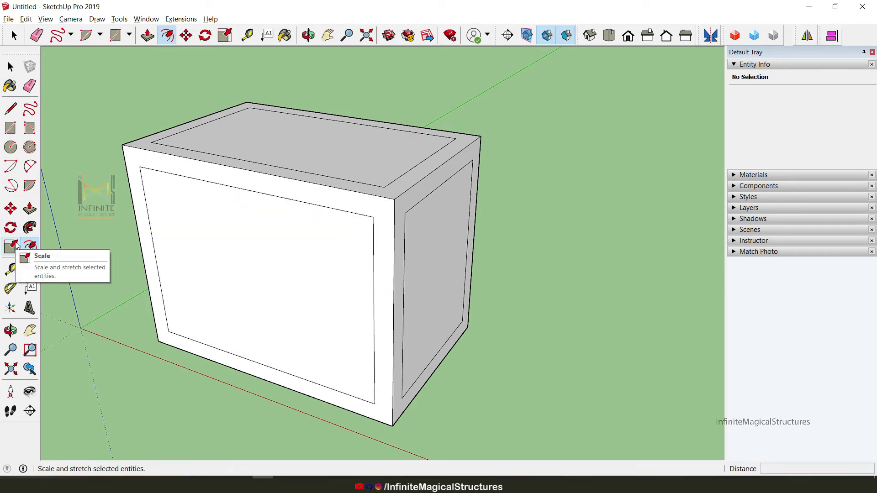
Window-select all 33 entities of the paneled box.
scroll(306, 219, "down", 2)
left_click(306, 218)
scroll(306, 220, "down", 2)
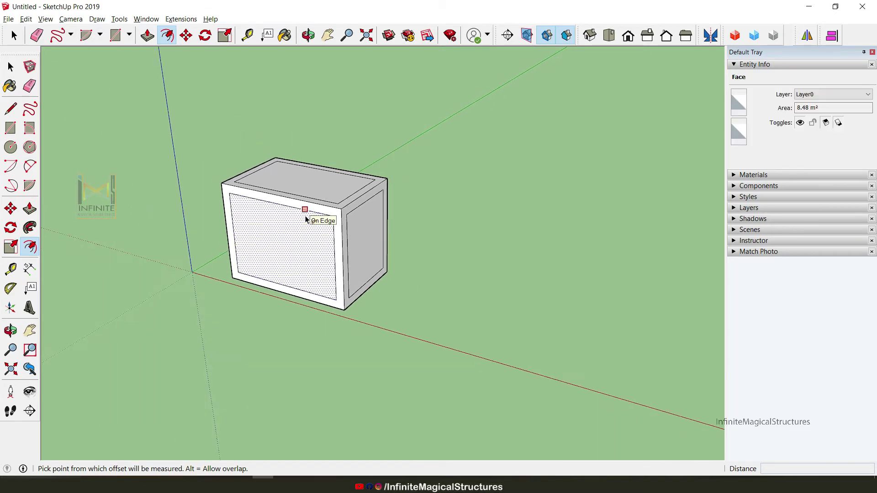
key("space")
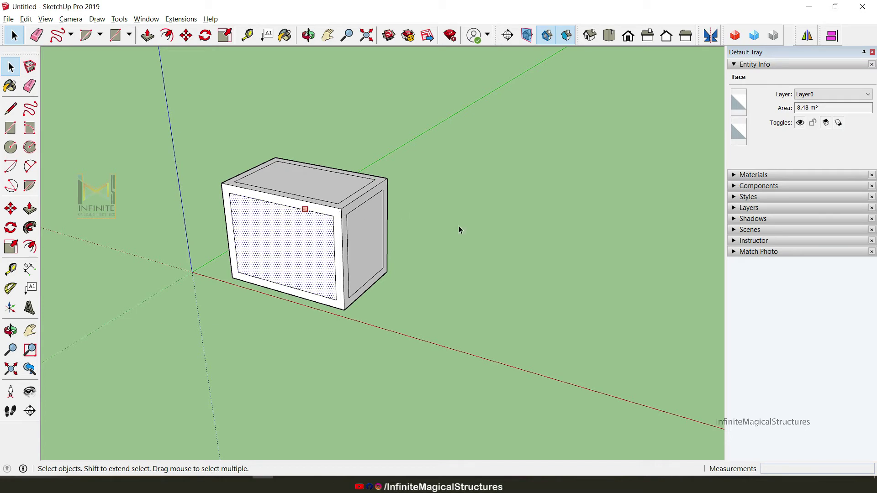
left_click_drag(506, 366, 263, 193)
left_click_drag(175, 143, 176, 142)
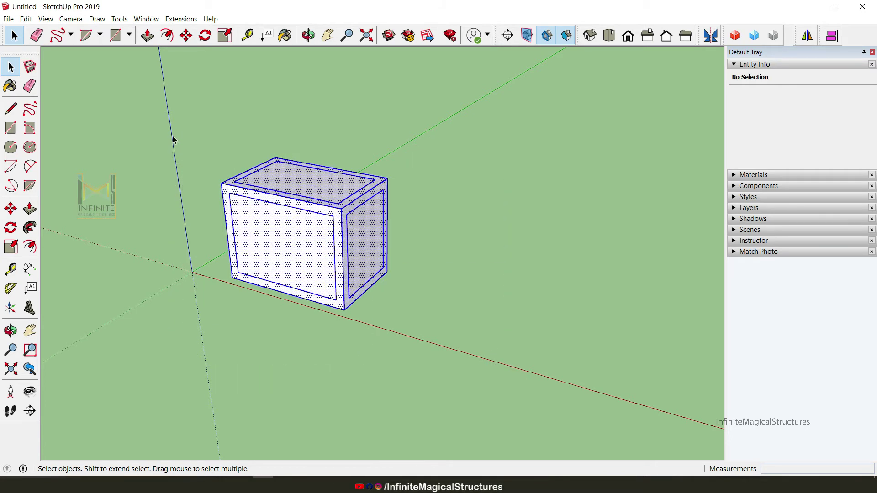
Scale the box uniformly by 0.74 and clear the selection.
left_click(8, 248)
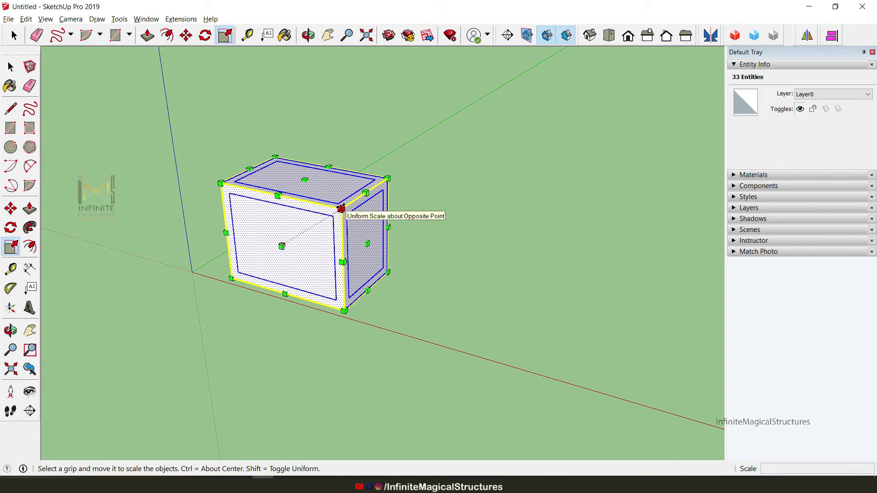
left_click_drag(341, 209, 481, 123)
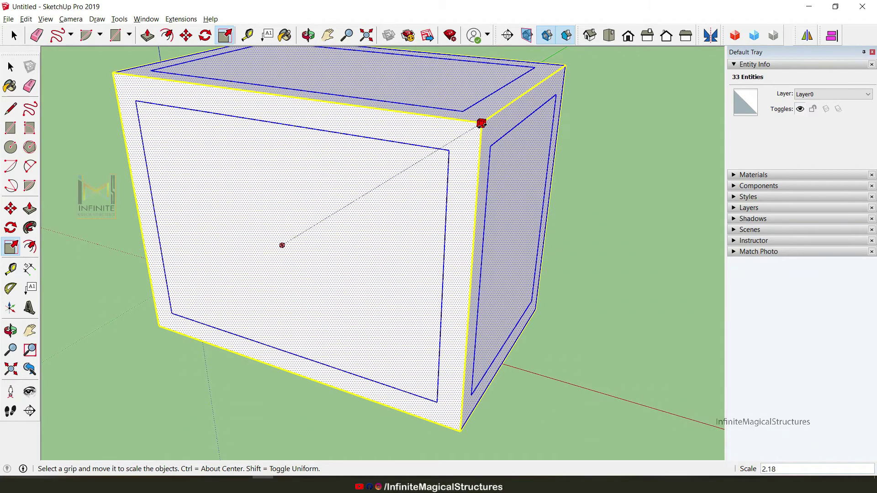
mouse_move(481, 123)
left_mouse_down()
mouse_move(292, 240)
mouse_move(278, 229)
mouse_move(352, 213)
mouse_move(474, 133)
mouse_move(454, 158)
left_mouse_up()
scroll(277, 226, "up", 2)
scroll(277, 226, "up", 2)
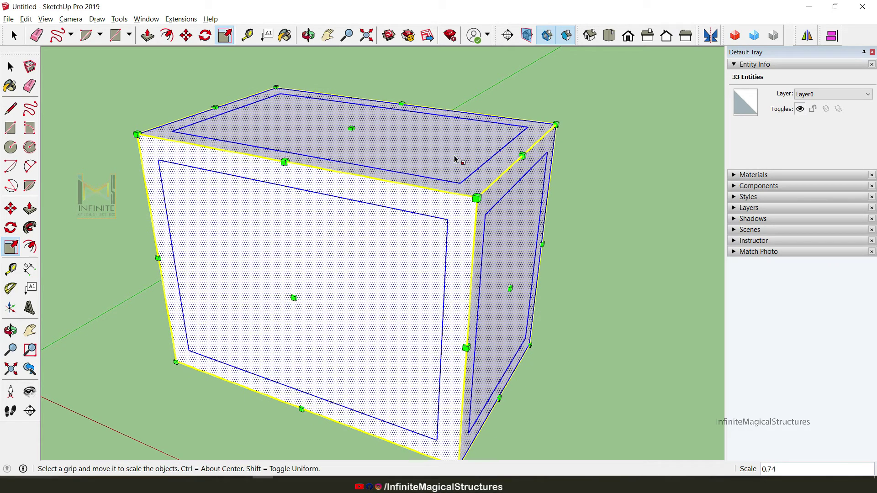
key("ctrl+t")
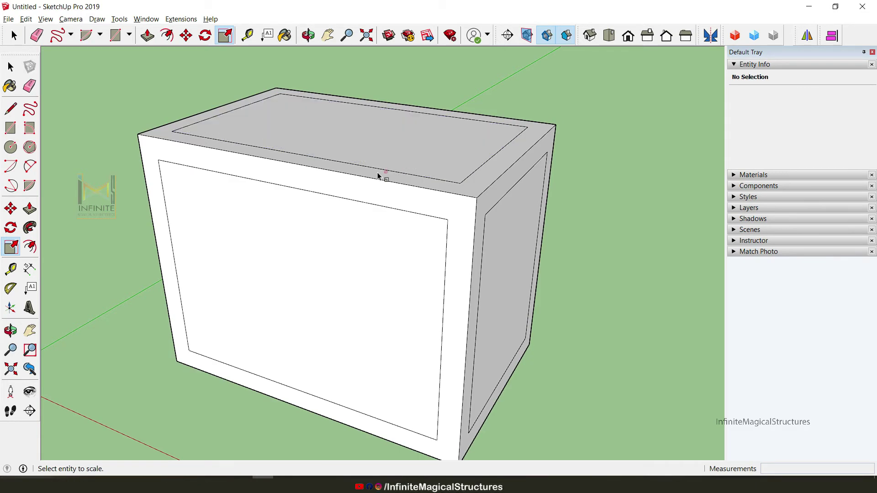
key("space")
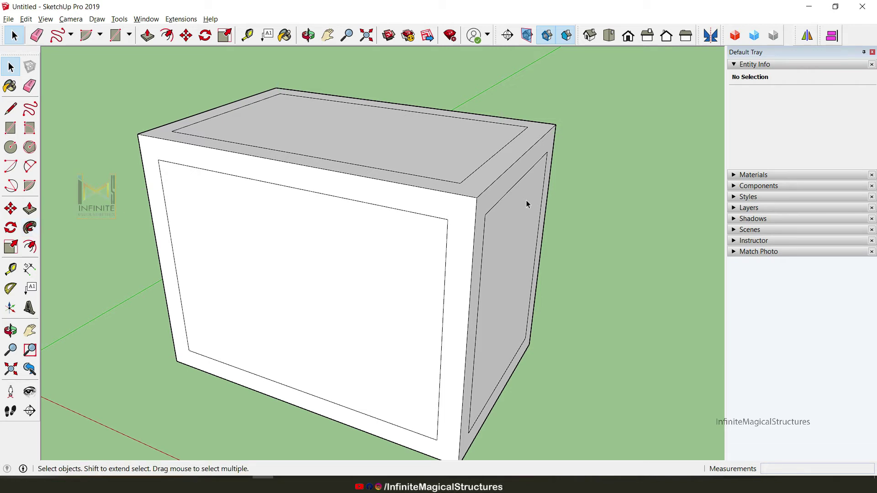
Switch to Front view and zoom in on the box's top-right corner.
scroll(526, 204, "up", 3)
mouse_move(491, 204)
middle_mouse_down()
mouse_move(596, 135)
mouse_move(584, 113)
middle_mouse_up()
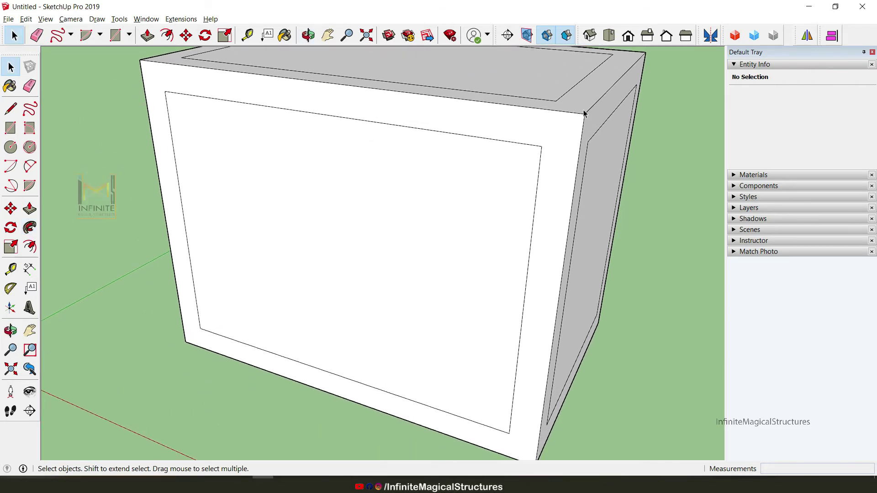
left_click(627, 36)
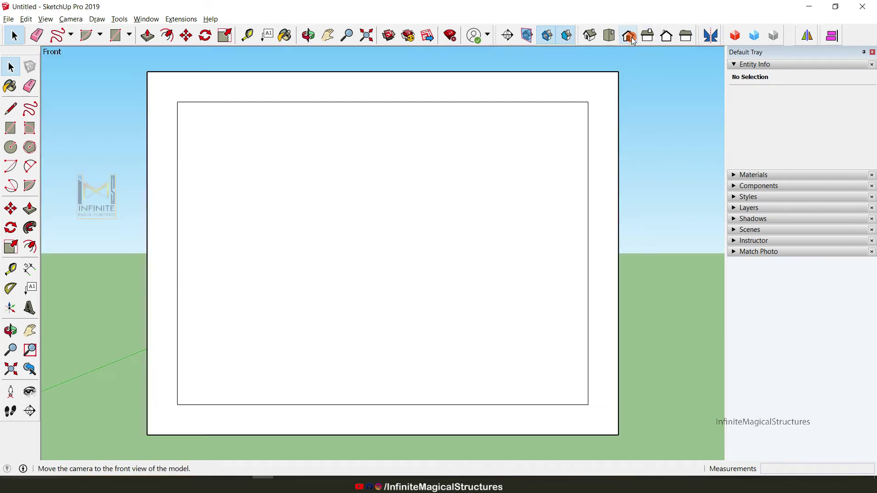
scroll(632, 72, "up", 3)
scroll(632, 72, "up", 3)
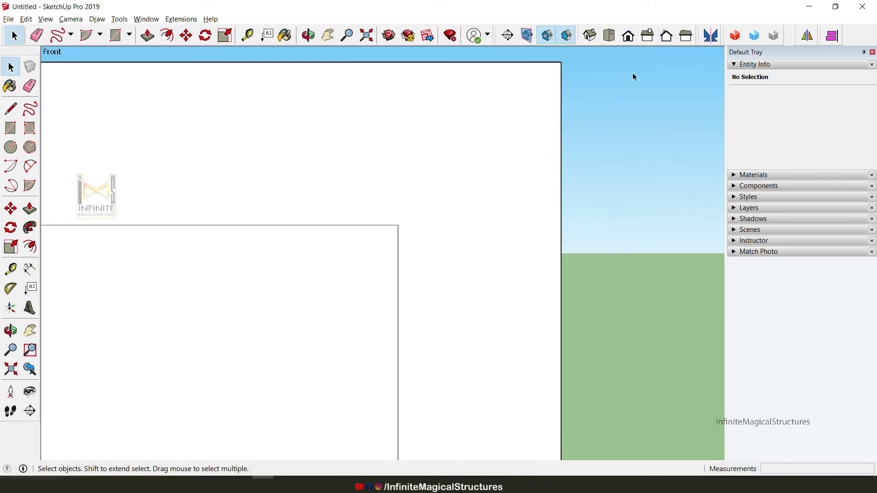
left_click(14, 109)
left_click(17, 115)
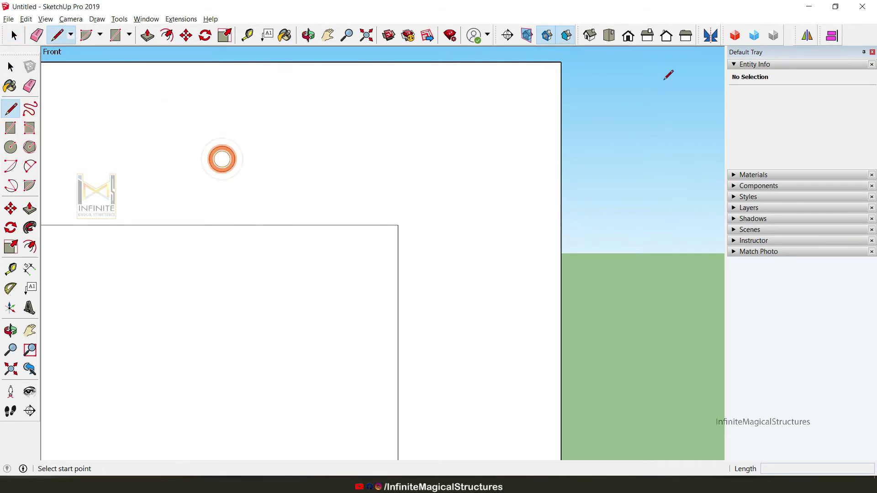
Draw a closed stepped cornice profile at the box's top-right corner.
left_click(561, 62)
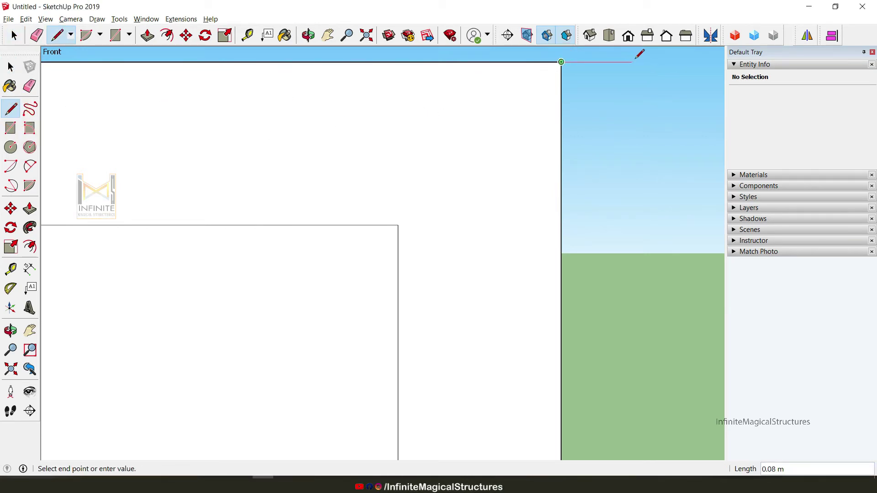
left_click(631, 62)
left_click(631, 97)
left_click(587, 96)
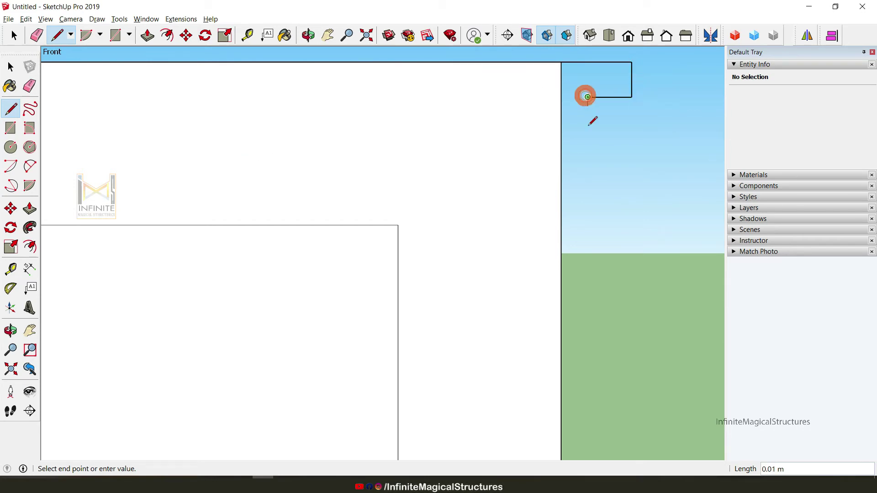
left_click(587, 149)
left_click(562, 150)
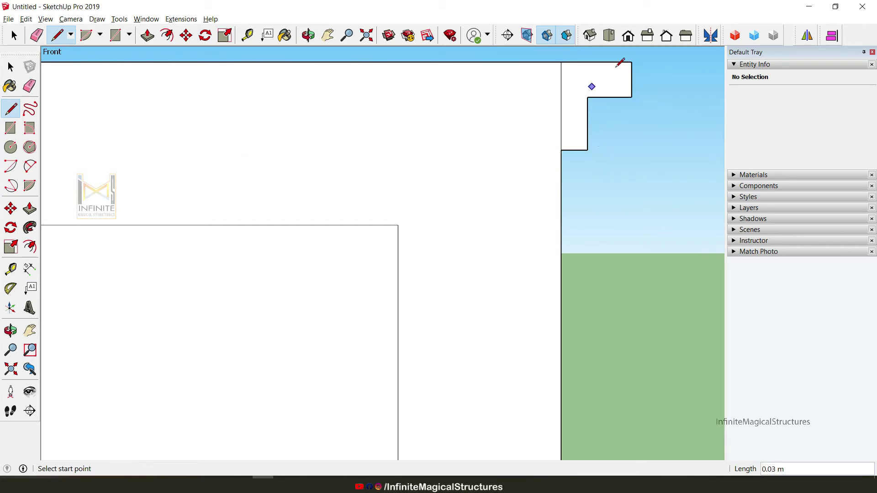
key("space")
middle_click_drag(637, 77, 420, 160)
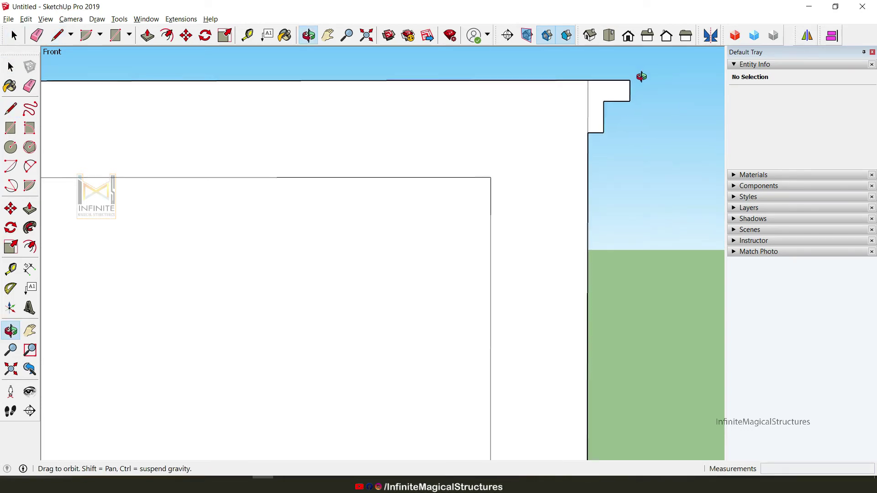
scroll(420, 159, "down", 3)
Select the box's four top edges, about 9.46 m total, as the sweep path.
scroll(411, 161, "down", 5)
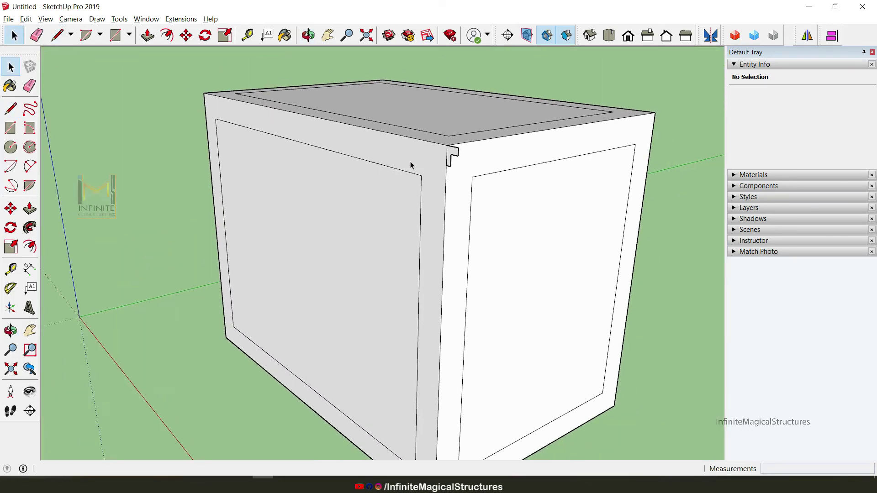
middle_click_drag(539, 164, 581, 196)
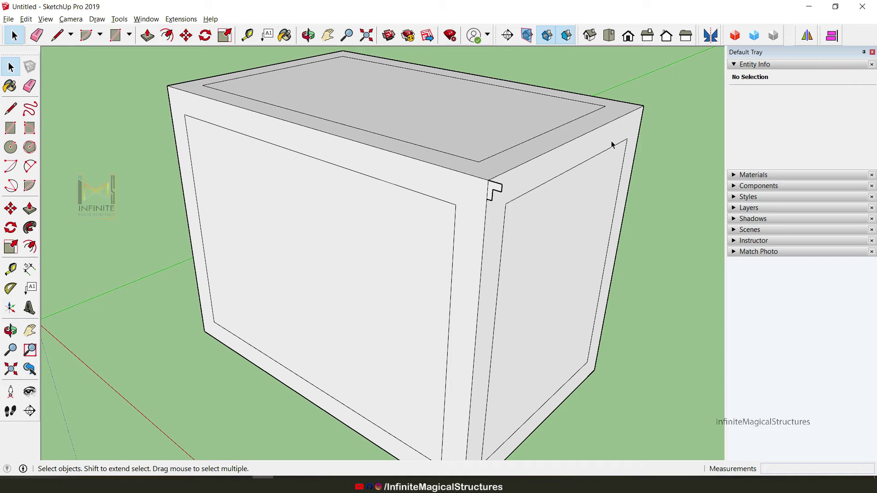
left_click(544, 155)
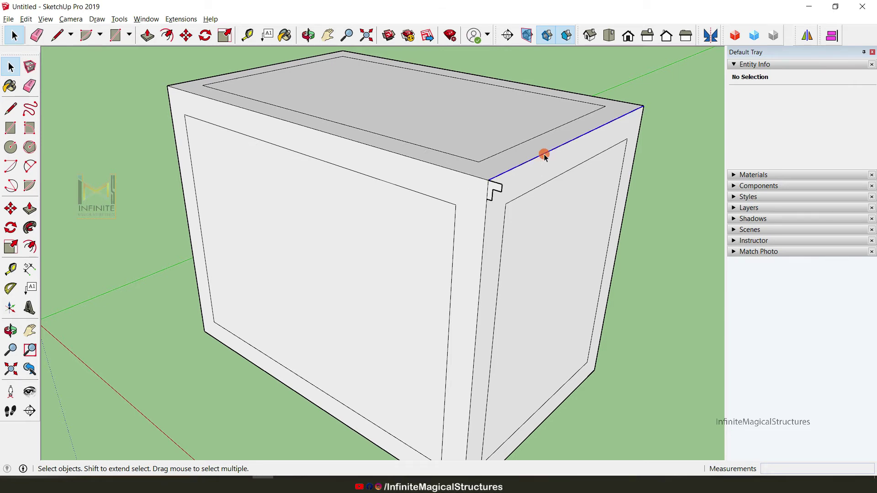
left_click(627, 104, "ctrl")
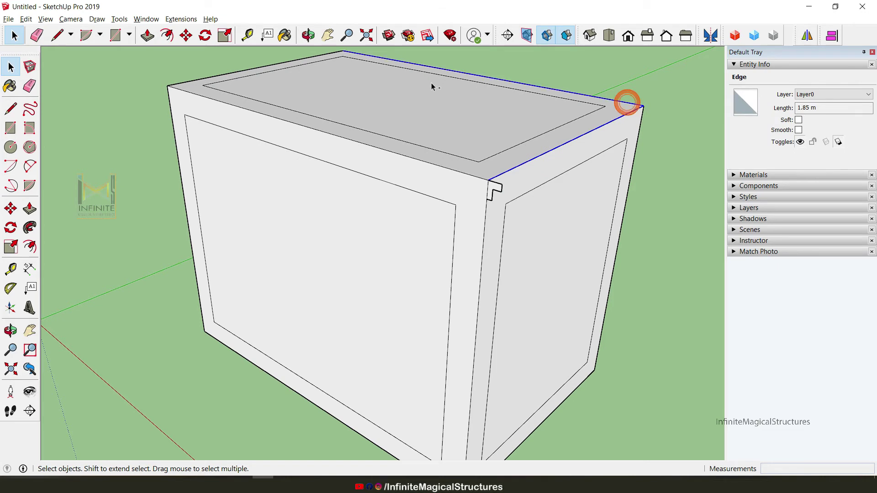
left_click(187, 82, "ctrl")
left_click(208, 97, "ctrl")
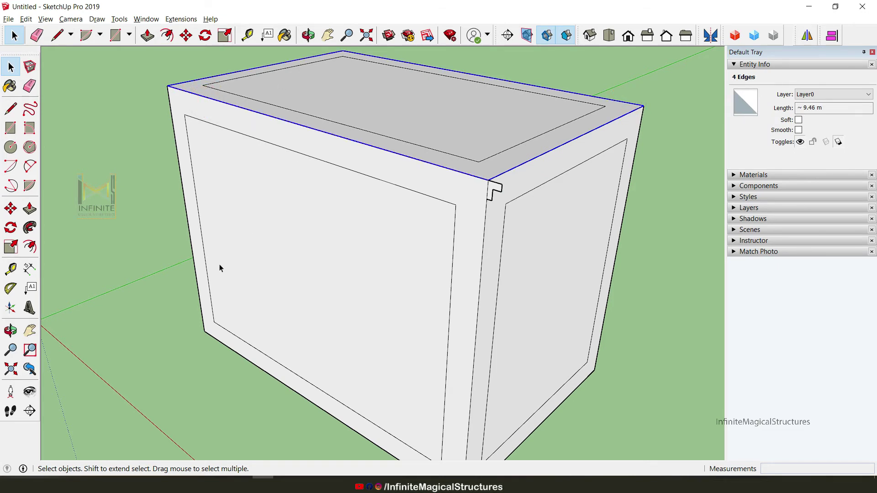
left_click(31, 228)
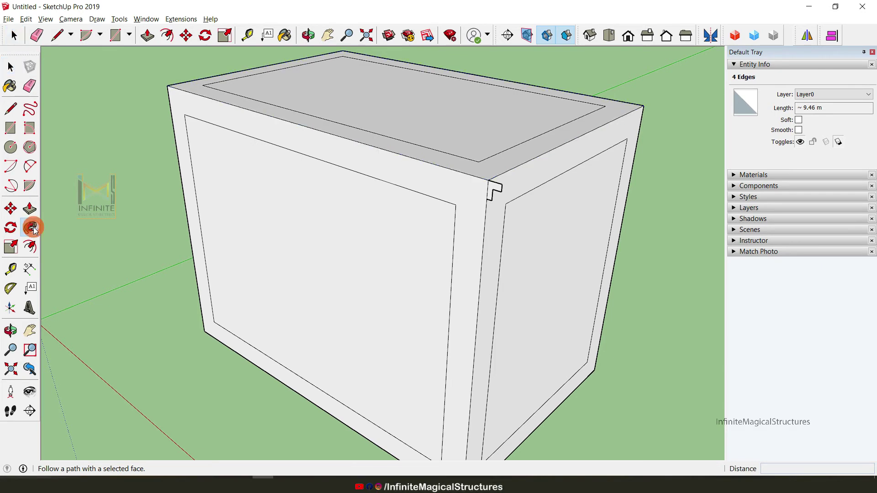
left_click(497, 192)
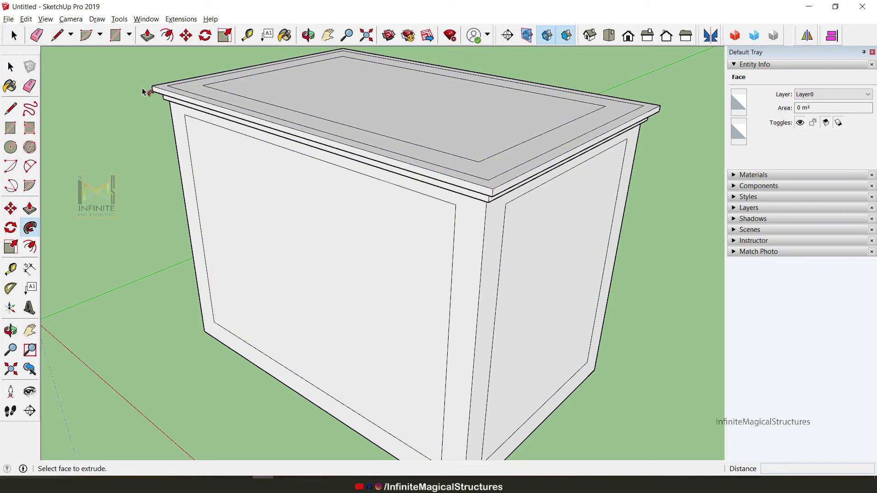
mouse_move(421, 221)
middle_mouse_down()
mouse_move(408, 233)
mouse_move(567, 91)
mouse_move(516, 187)
middle_mouse_up()
scroll(499, 68, "up", 3)
scroll(493, 82, "up", 2)
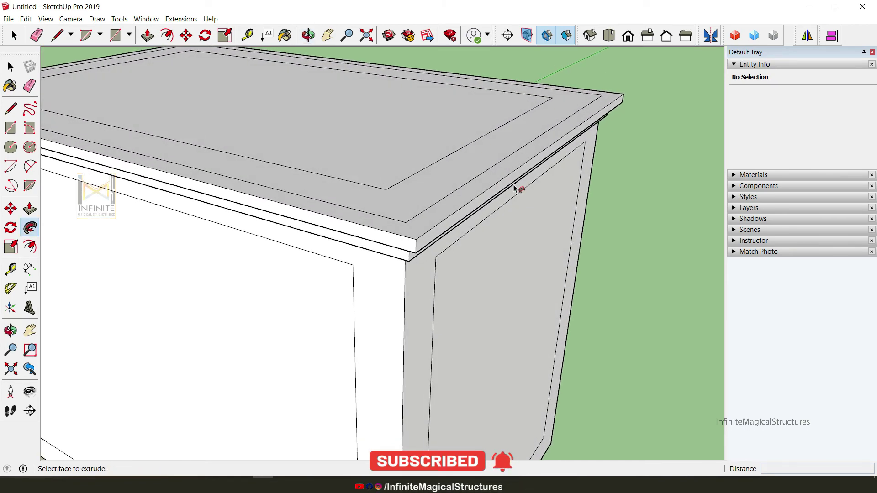
key("ctrl+z")
left_click(36, 231)
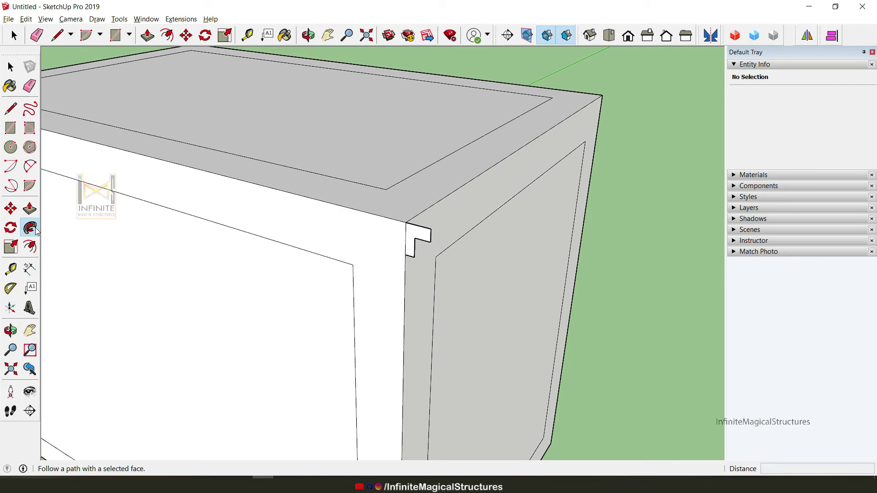
Use Follow Me to sweep the L-shaped stepped profile along the box's top-left, front and far edges.
left_click(31, 229)
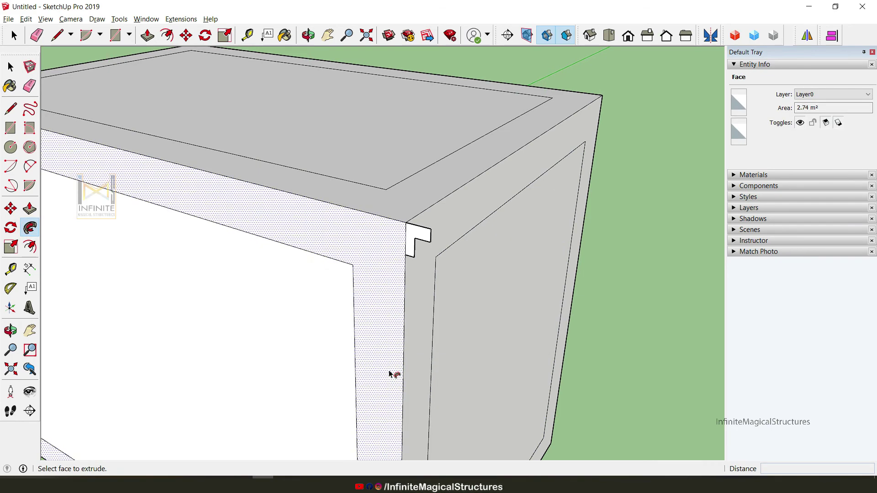
left_click(422, 234)
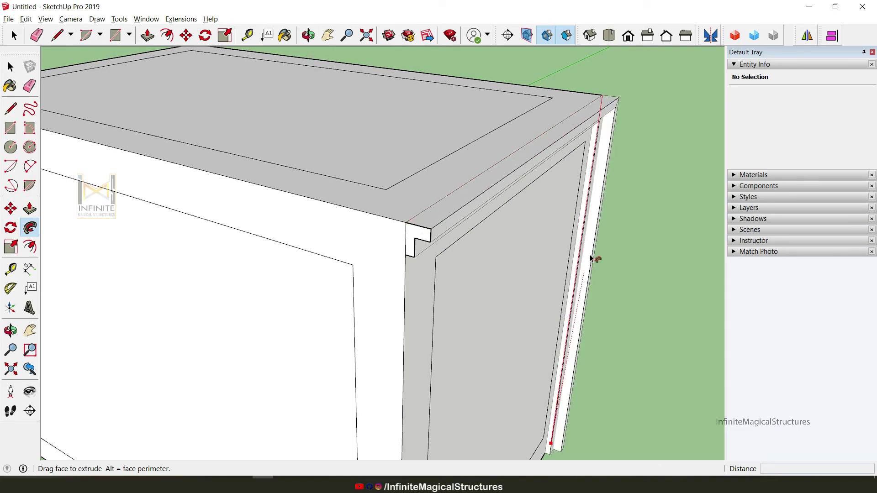
mouse_move(576, 81)
middle_mouse_down()
mouse_move(660, 202)
mouse_move(91, 164)
mouse_move(110, 157)
middle_mouse_up()
scroll(110, 157, "down", 5)
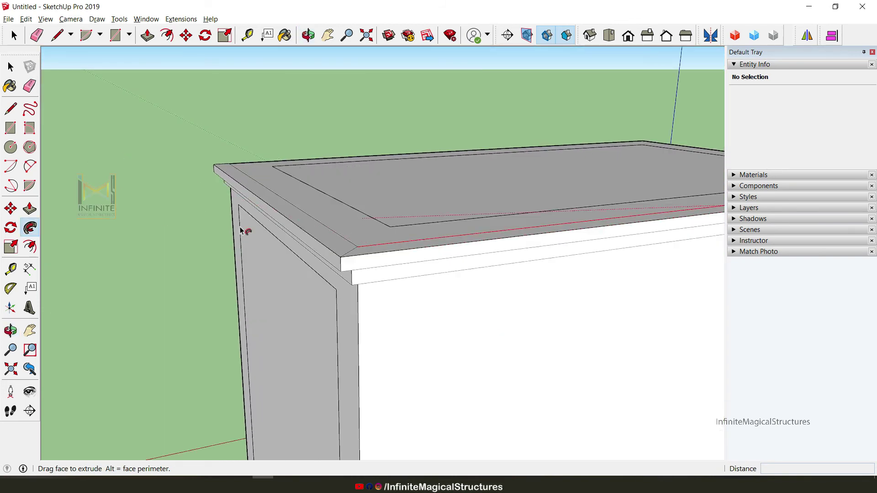
middle_click_drag(458, 237, 104, 188)
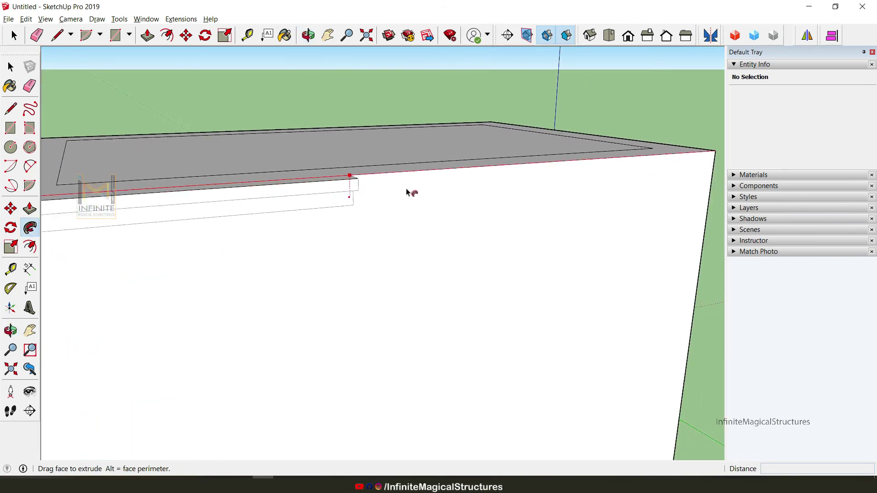
mouse_move(538, 179)
middle_mouse_down()
mouse_move(195, 256)
mouse_move(286, 232)
middle_mouse_up()
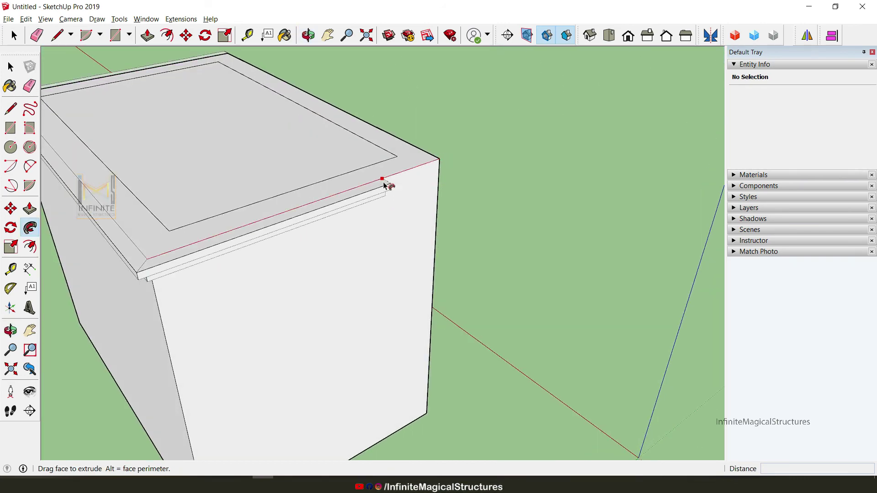
middle_click_drag(403, 176, 109, 222)
left_click(109, 223)
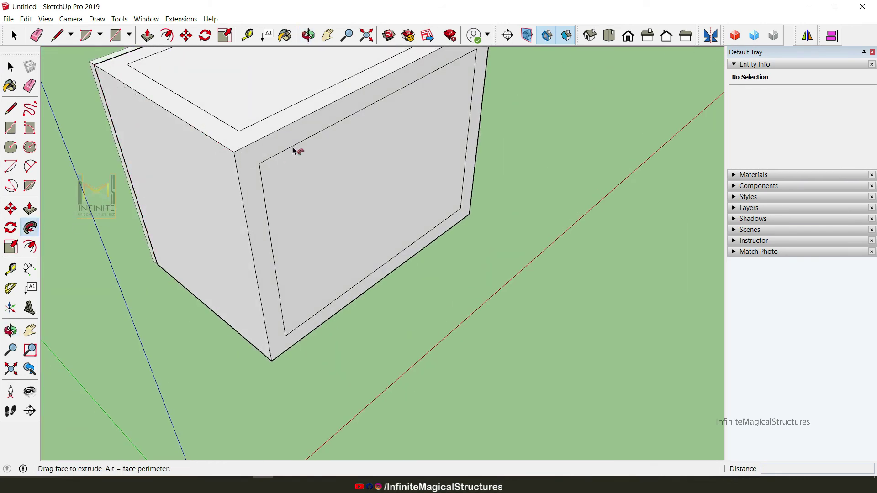
left_click_drag(94, 66, 310, 141)
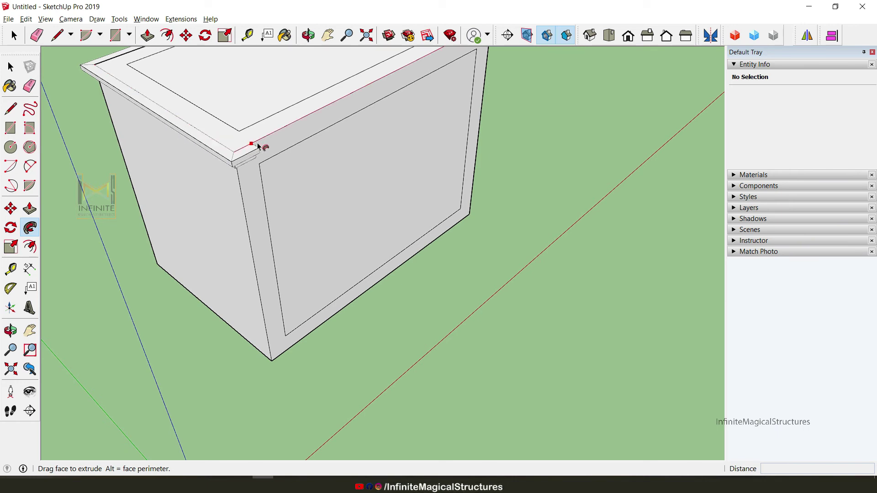
mouse_move(319, 138)
middle_mouse_down()
mouse_move(157, 165)
mouse_move(151, 239)
mouse_move(221, 247)
middle_mouse_up()
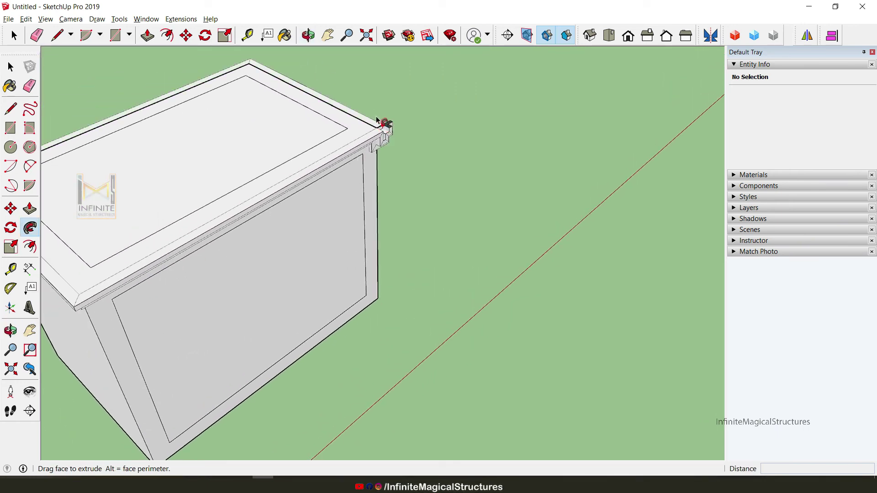
left_click_drag(376, 120, 252, 204)
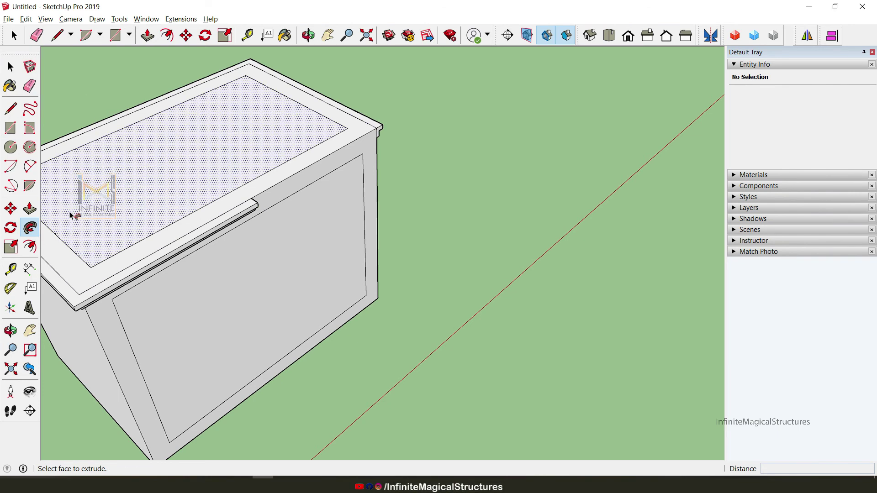
Select the inset panel's roughly 2.51 m top edge on the box's side face.
key("space")
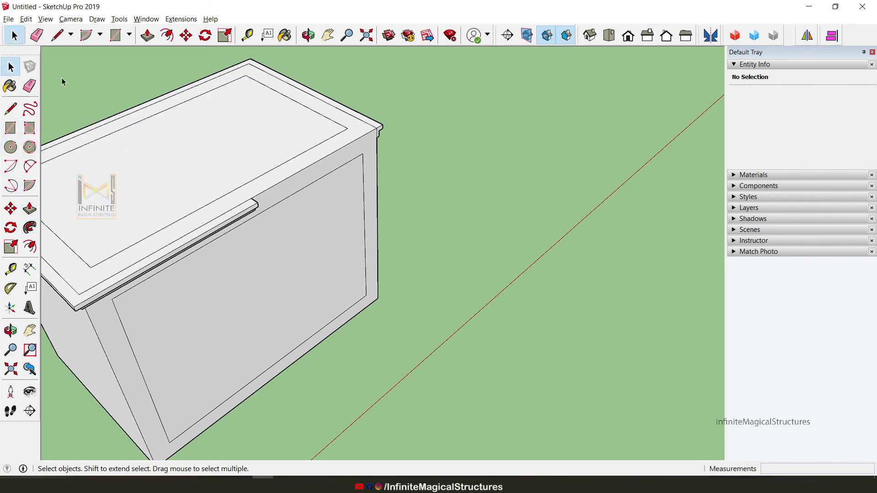
mouse_move(345, 171)
middle_mouse_down()
mouse_move(446, 157)
mouse_move(341, 199)
mouse_move(318, 190)
mouse_move(321, 170)
middle_mouse_up()
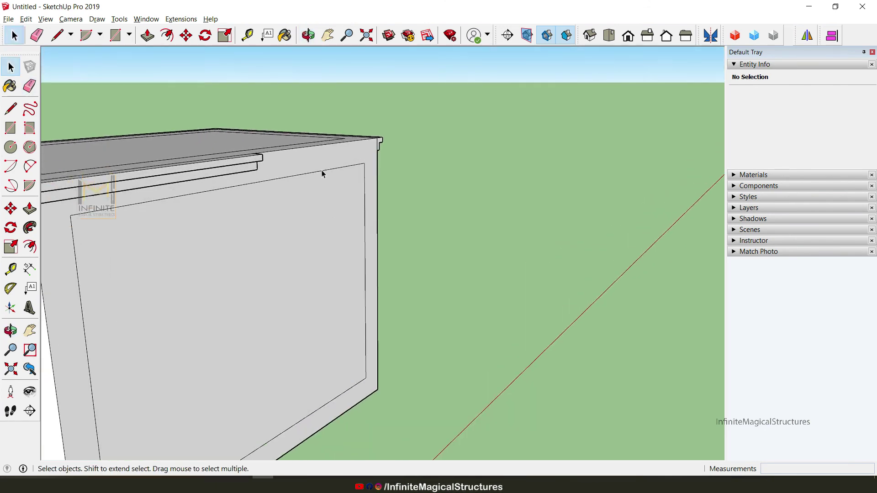
left_click(322, 170)
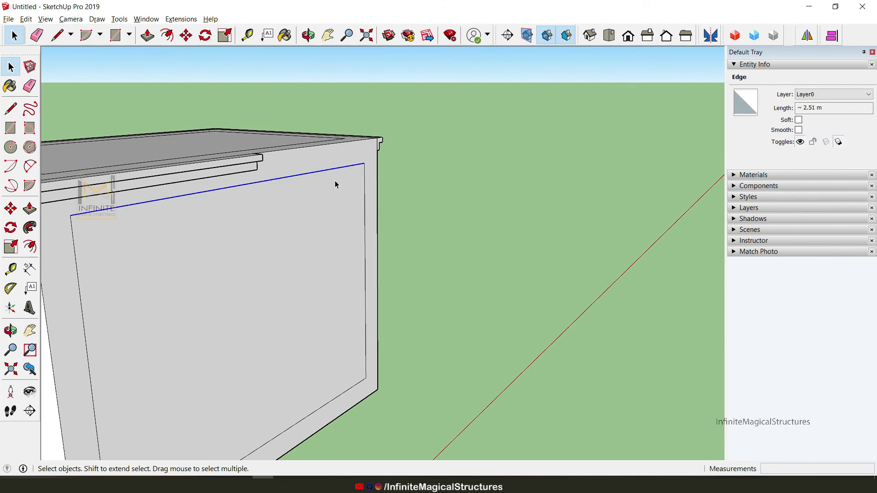
scroll(336, 180, "down", 2)
scroll(329, 192, "down", 3)
scroll(297, 210, "up", 4)
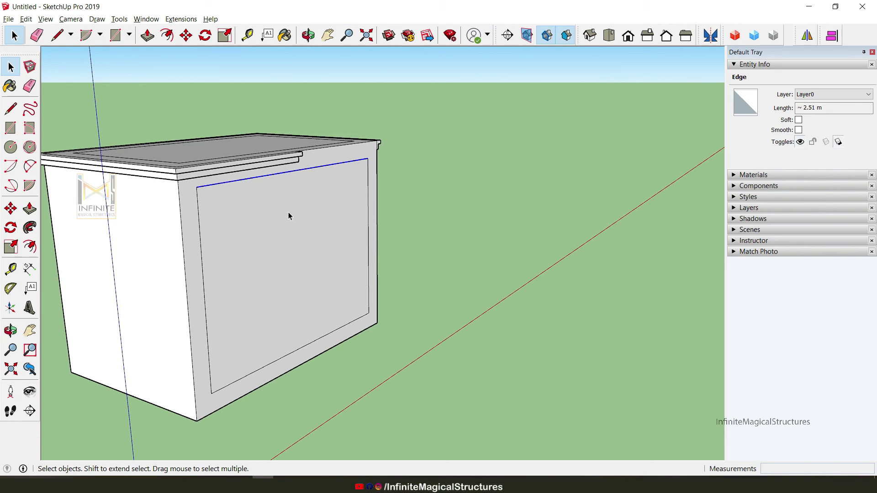
Erase the inset panel's top, left, bottom and right edges from the side face.
key("b")
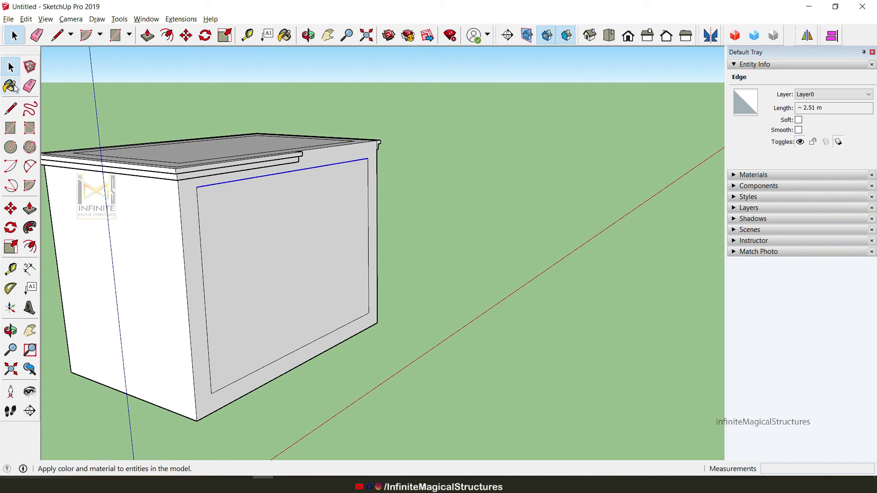
key("e")
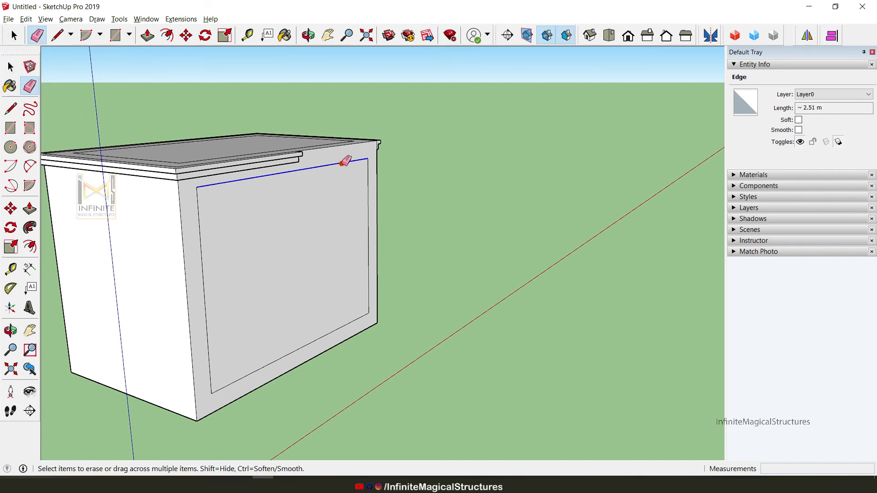
left_click(343, 163)
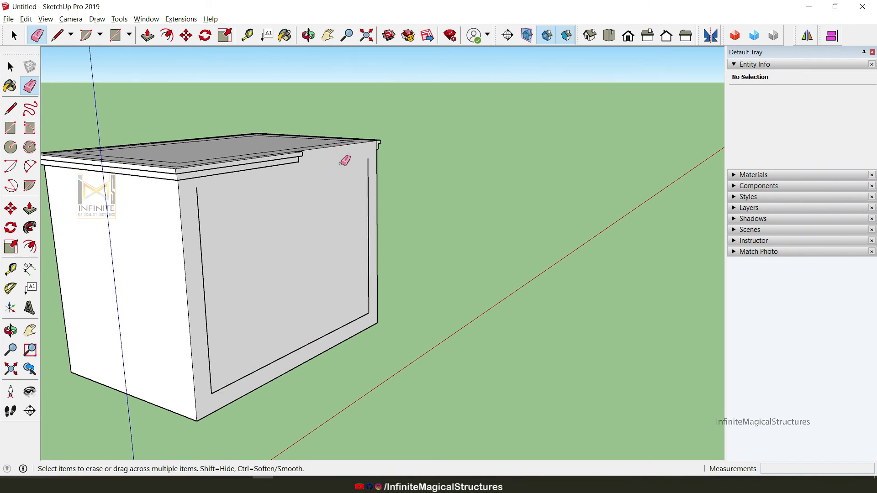
left_click(198, 198)
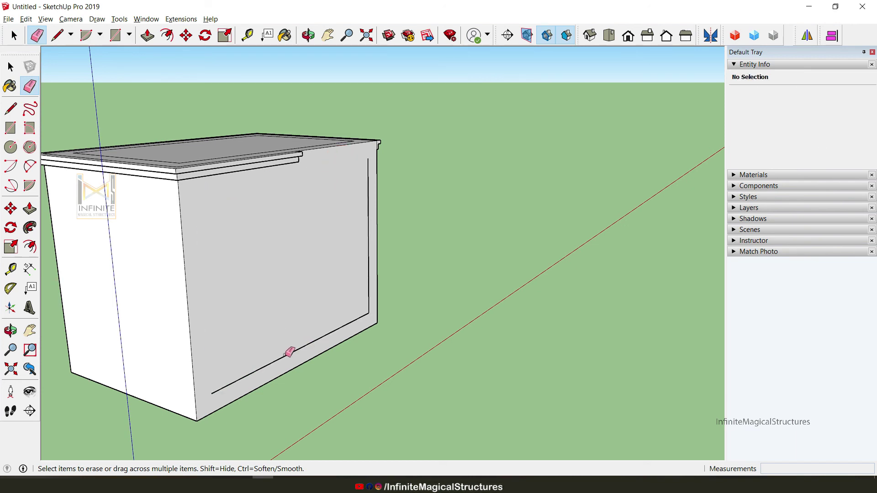
left_click(286, 355)
left_click(369, 290)
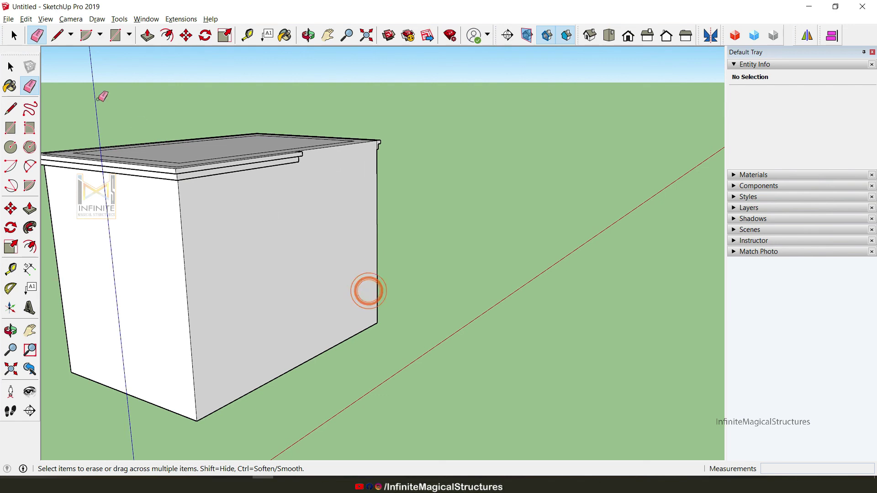